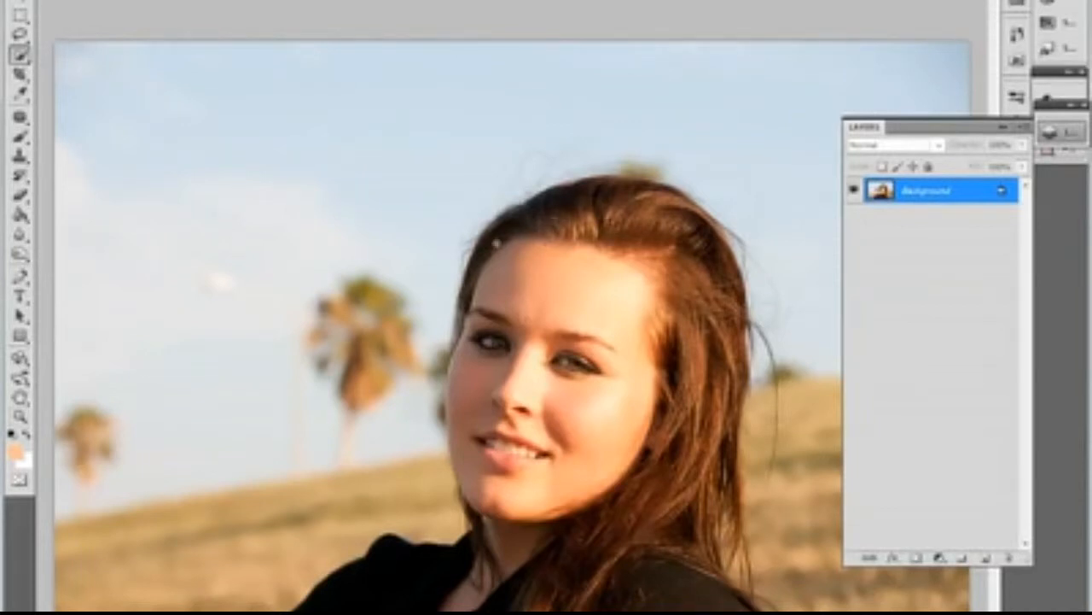
# Step: Select the woman's hair with the Quick Selection tool, from the crown down the outer side to the shoulder
pyautogui.press('z')
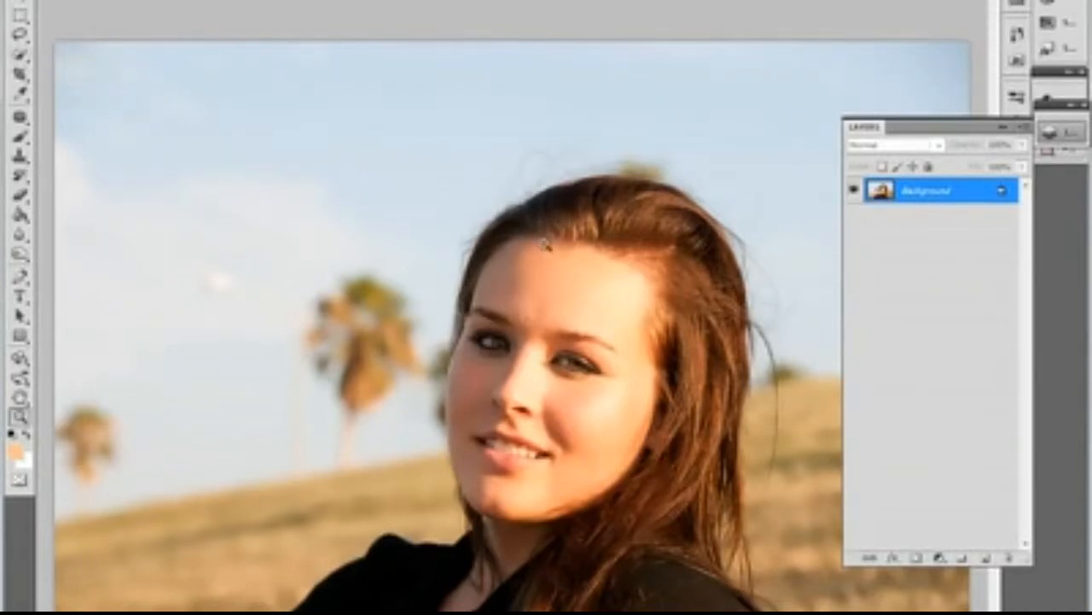
pyautogui.moveTo(551, 244); pyautogui.dragTo(414, 269)
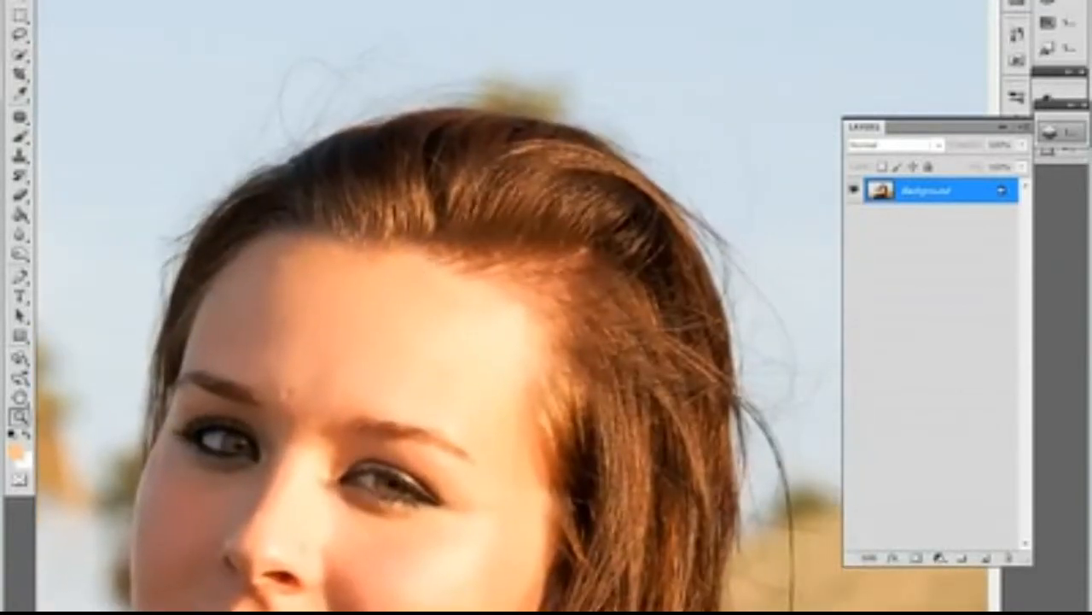
pyautogui.click(19, 54)
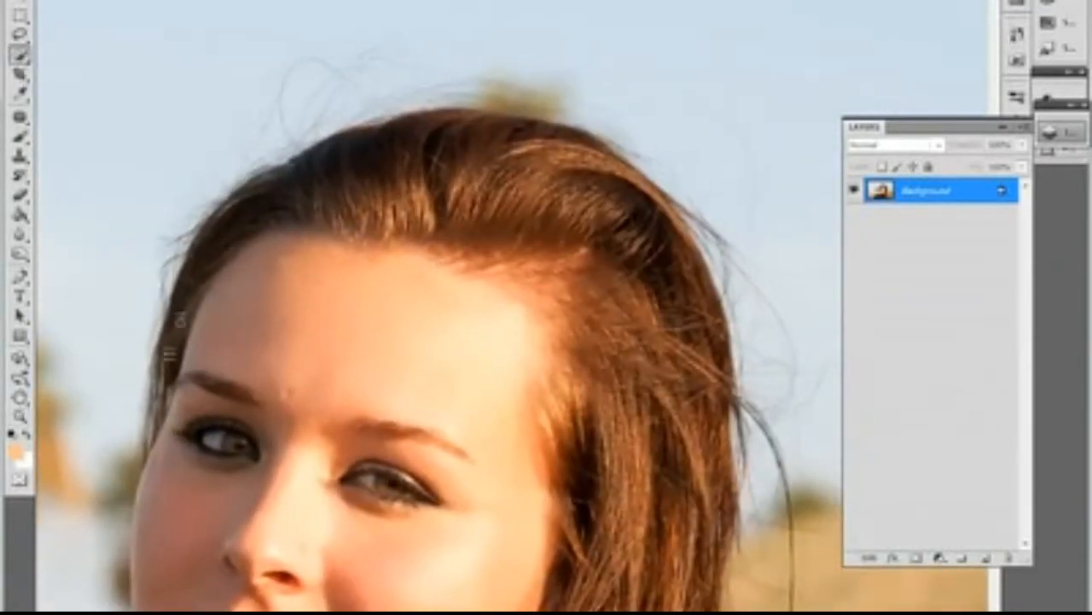
pyautogui.moveTo(180, 319)
pyautogui.mouseDown()
pyautogui.moveTo(232, 234)
pyautogui.moveTo(282, 192)
pyautogui.moveTo(336, 165)
pyautogui.moveTo(442, 149)
pyautogui.moveTo(606, 232)
pyautogui.moveTo(708, 380)
pyautogui.moveTo(607, 137)
pyautogui.moveTo(588, 430)
pyautogui.moveTo(606, 578)
pyautogui.mouseUp()
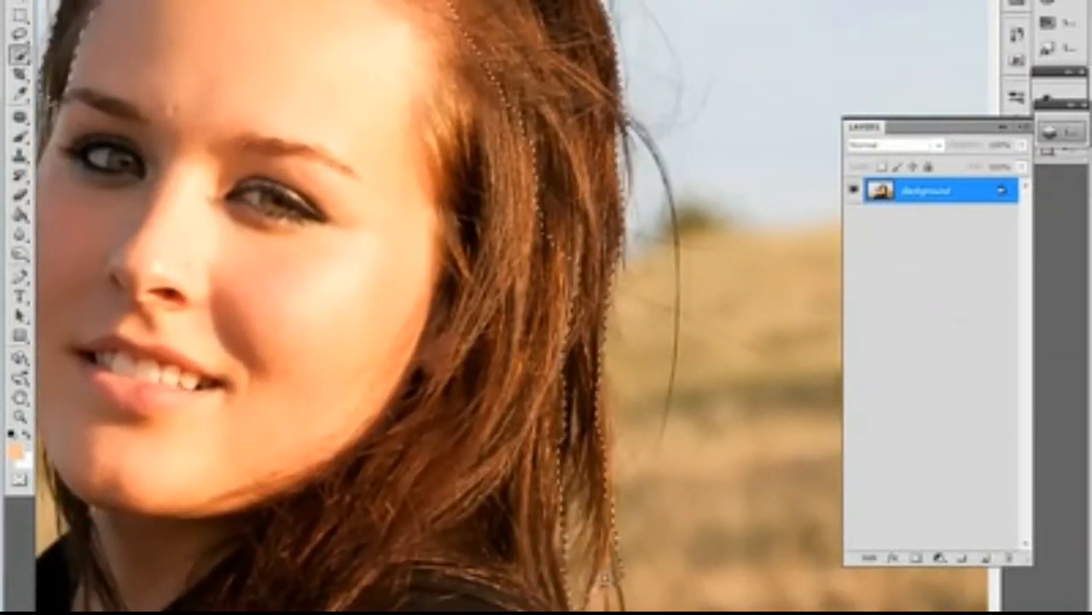
pyautogui.moveTo(484, 544); pyautogui.dragTo(539, 452)
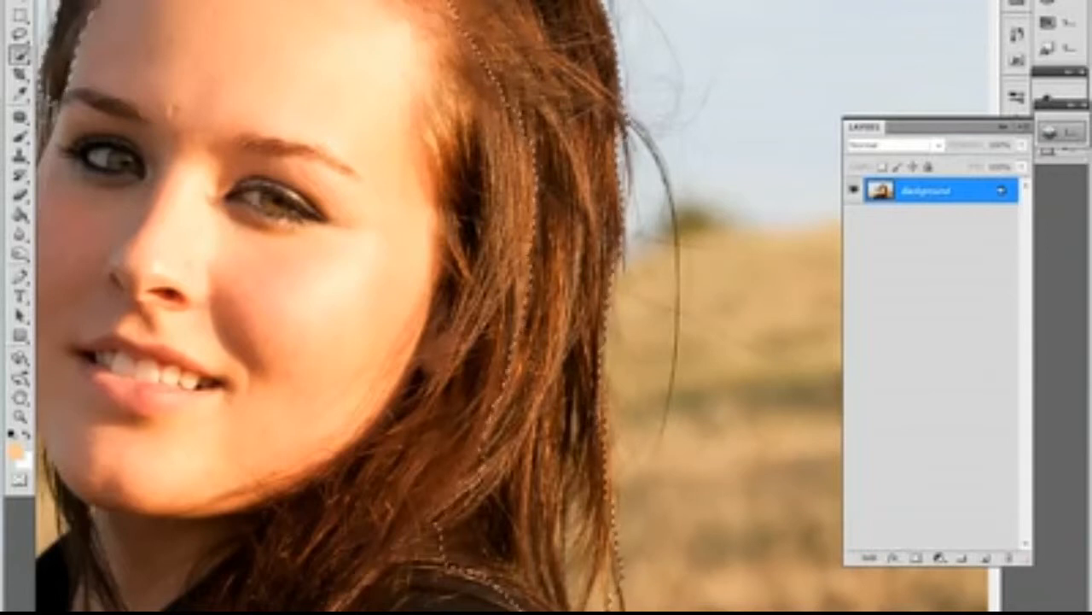
pyautogui.scroll(-1, 533, 124)
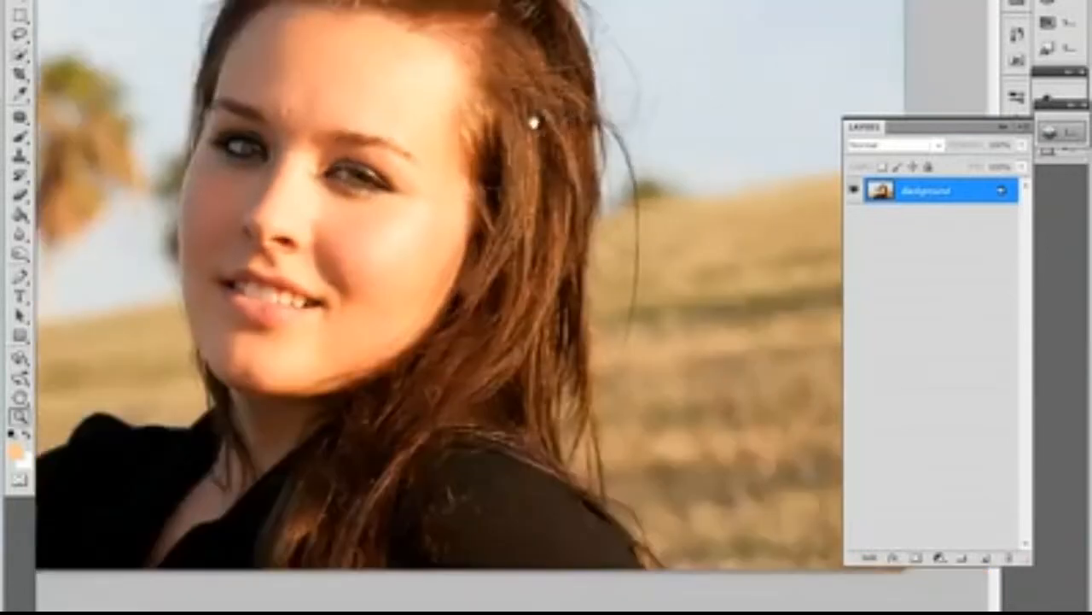
pyautogui.moveTo(534, 124); pyautogui.dragTo(552, 238)
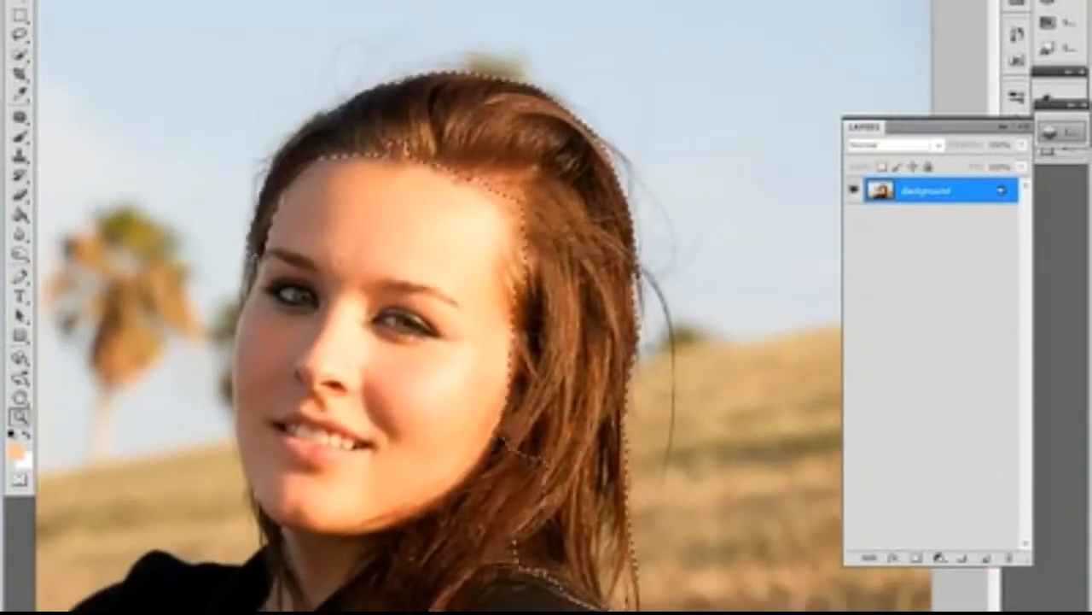
# Step: Open Refine Edge for the hair selection and brush the refinement along the hair's outer and inner edges
pyautogui.click(167, 2)
pyautogui.click(211, 94)
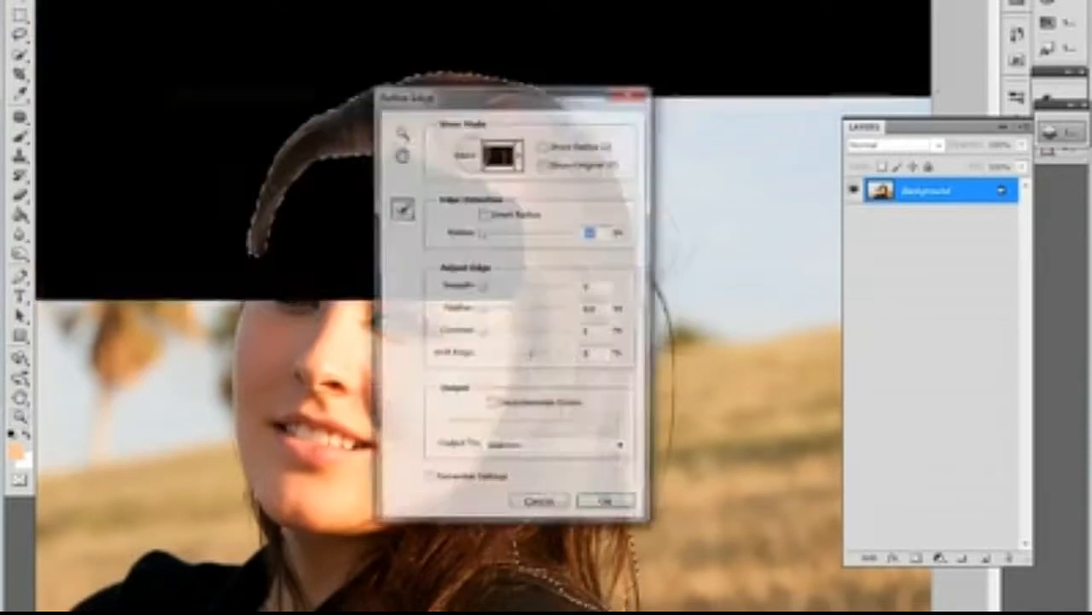
pyautogui.moveTo(501, 114); pyautogui.dragTo(884, 109)
pyautogui.moveTo(586, 103)
pyautogui.mouseDown()
pyautogui.moveTo(452, 60)
pyautogui.moveTo(363, 81)
pyautogui.moveTo(303, 107)
pyautogui.moveTo(261, 152)
pyautogui.moveTo(241, 230)
pyautogui.moveTo(262, 247)
pyautogui.moveTo(284, 213)
pyautogui.moveTo(399, 154)
pyautogui.moveTo(493, 214)
pyautogui.moveTo(479, 190)
pyautogui.mouseUp()
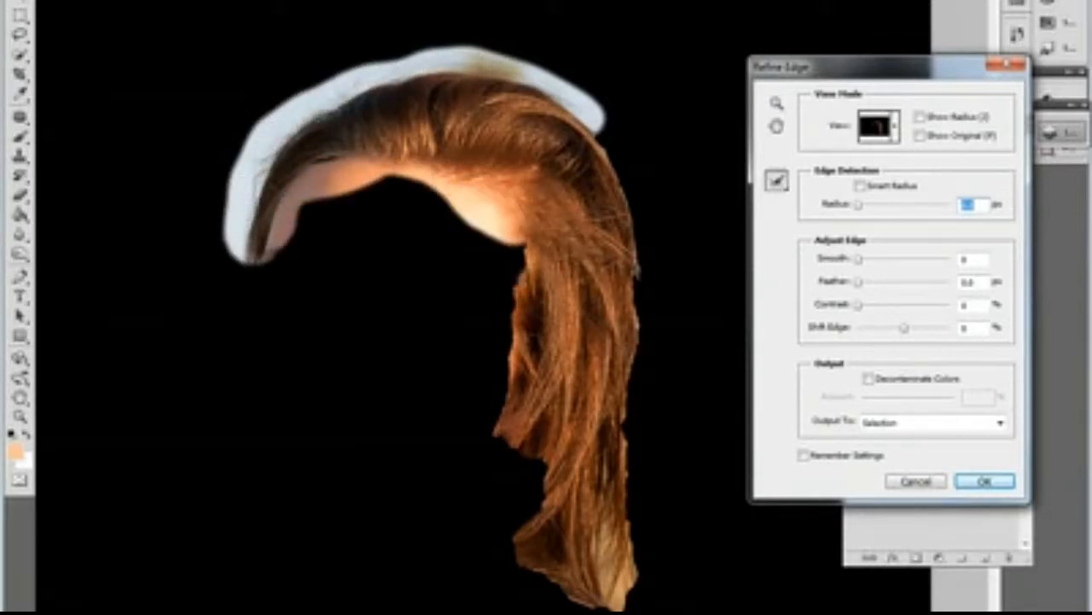
pyautogui.moveTo(512, 225)
pyautogui.mouseDown()
pyautogui.moveTo(502, 363)
pyautogui.moveTo(524, 465)
pyautogui.moveTo(522, 539)
pyautogui.mouseUp()
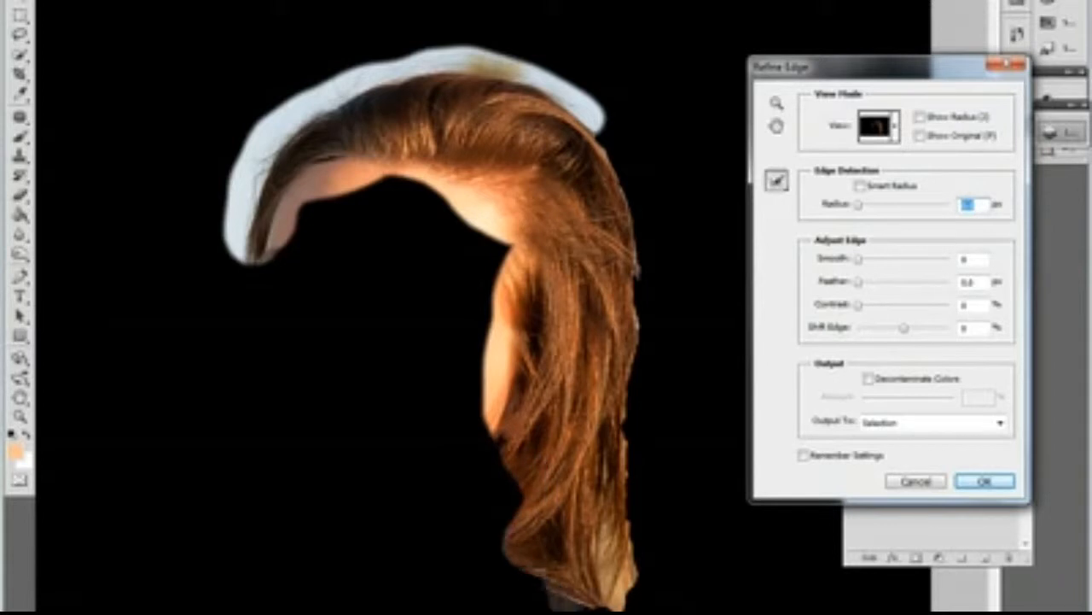
pyautogui.moveTo(632, 602)
pyautogui.mouseDown()
pyautogui.moveTo(642, 256)
pyautogui.moveTo(627, 179)
pyautogui.moveTo(577, 103)
pyautogui.mouseUp()
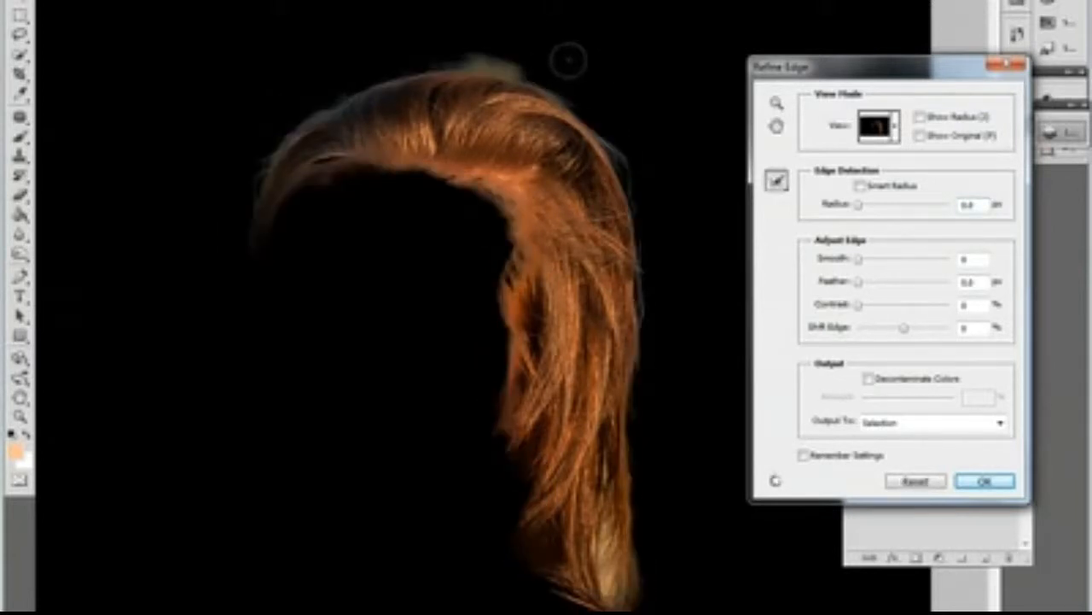
pyautogui.moveTo(570, 59)
pyautogui.mouseDown()
pyautogui.moveTo(447, 52)
pyautogui.moveTo(556, 73)
pyautogui.mouseUp()
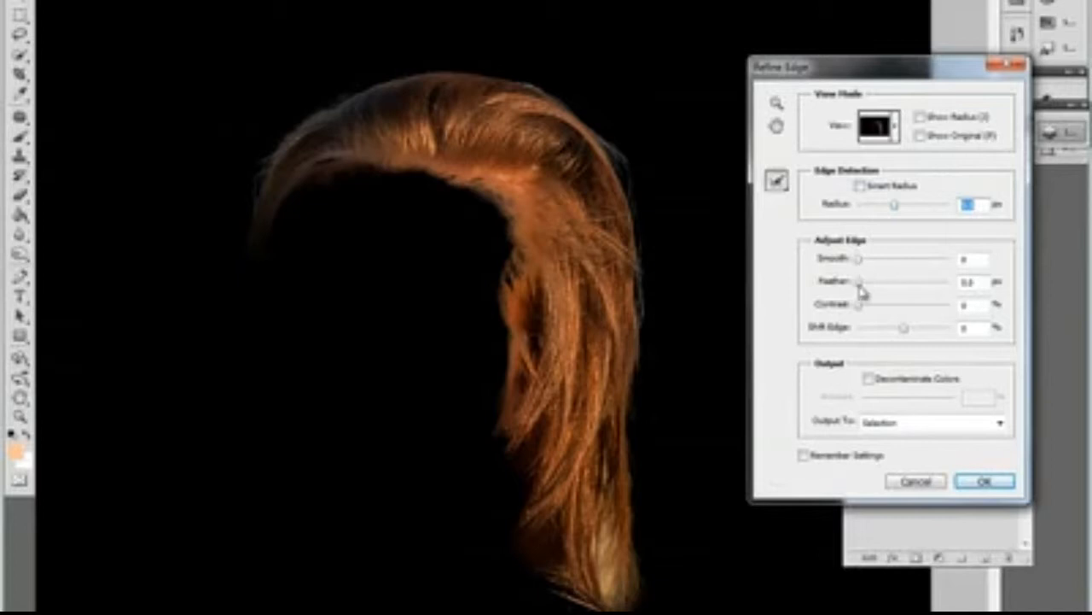
# Step: Set feather to 4.5 px and contrast to 28%, output decontaminated hair to a new masked layer, and show the Background layer
pyautogui.moveTo(878, 284); pyautogui.dragTo(886, 309)
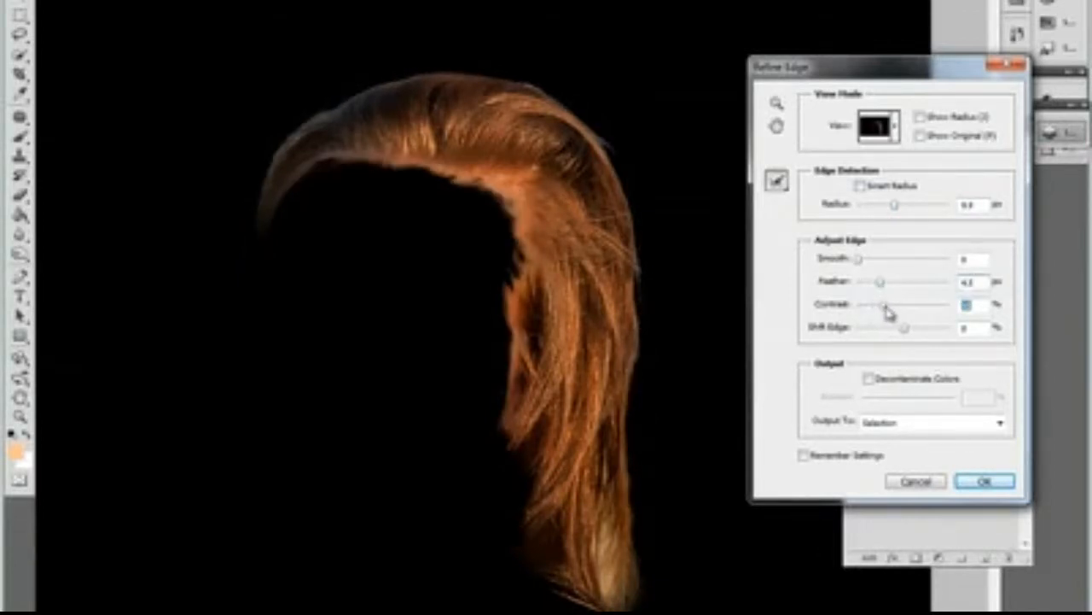
pyautogui.click(869, 379)
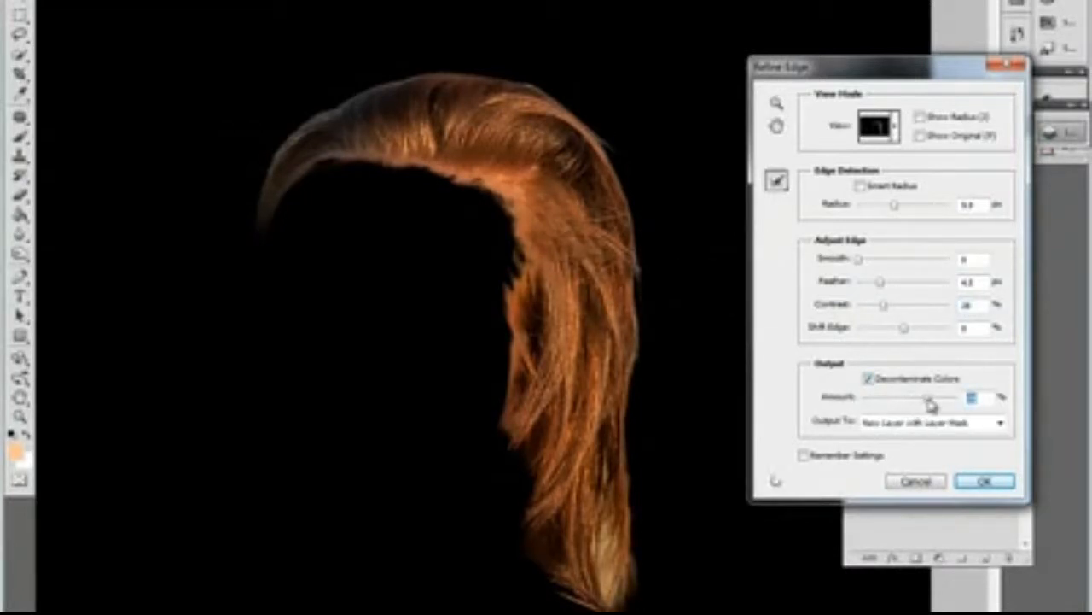
pyautogui.click(986, 483)
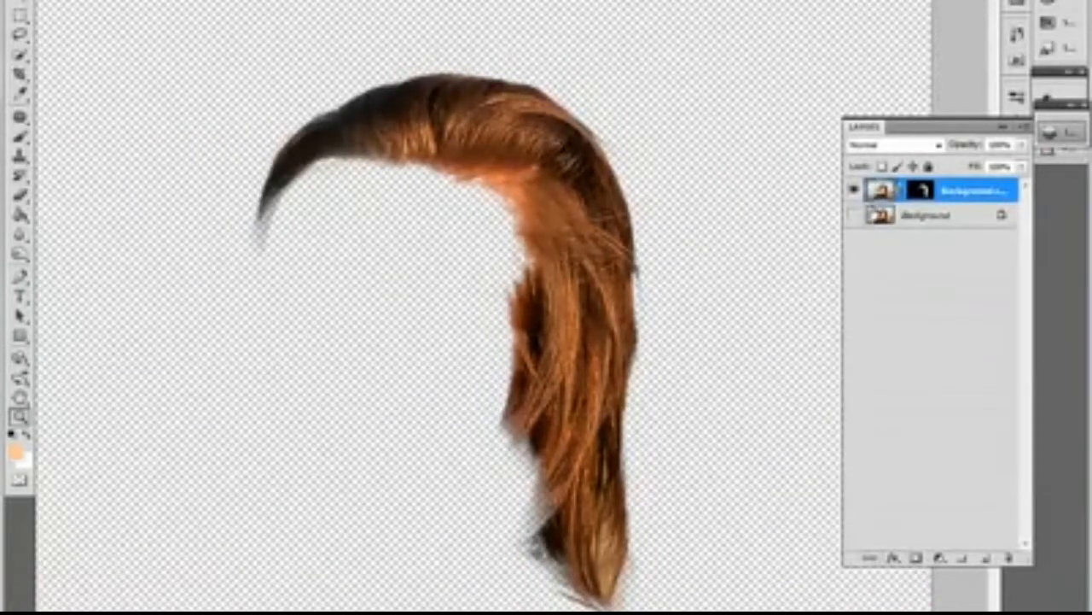
pyautogui.click(856, 217)
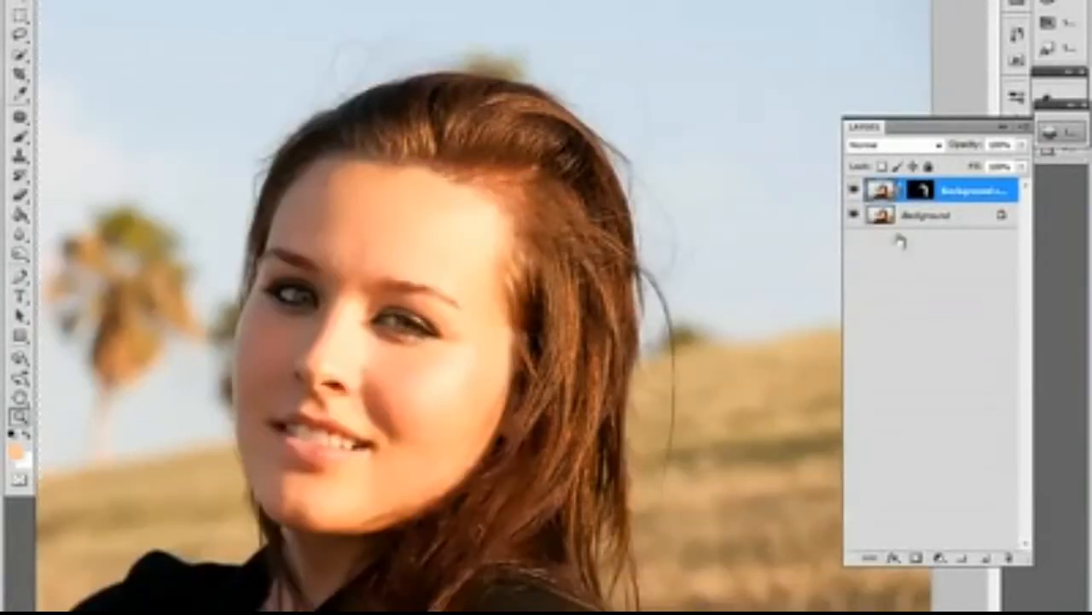
# Step: Load the hair layer's mask as a selection and invert it so that everything outside the hair is selected
pyautogui.scroll(1, 630, 185)
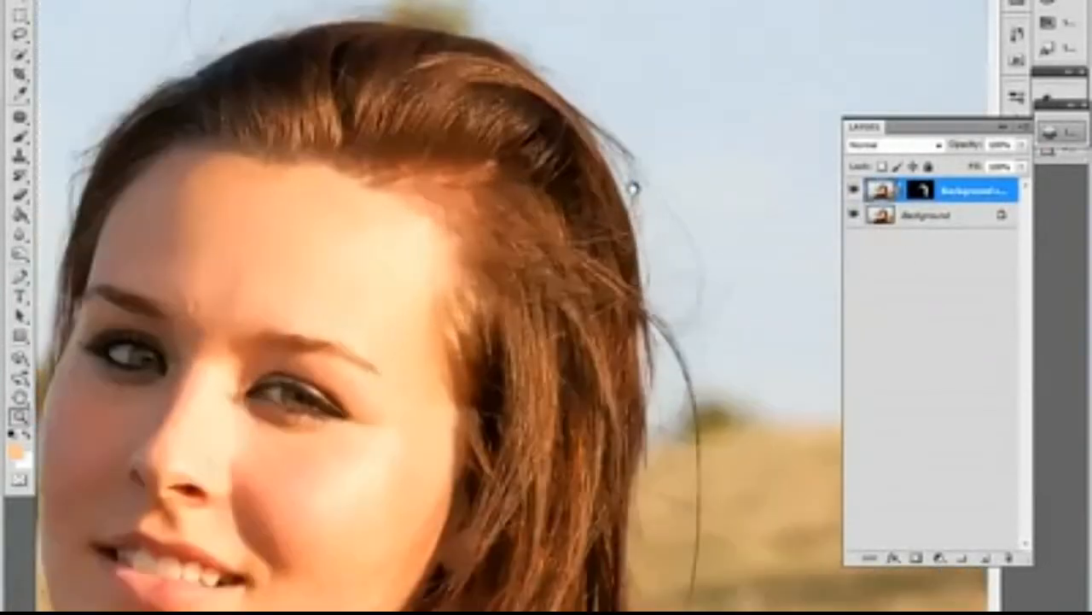
pyautogui.keyDown('ctrl'); pyautogui.click(922, 192); pyautogui.keyUp('ctrl')
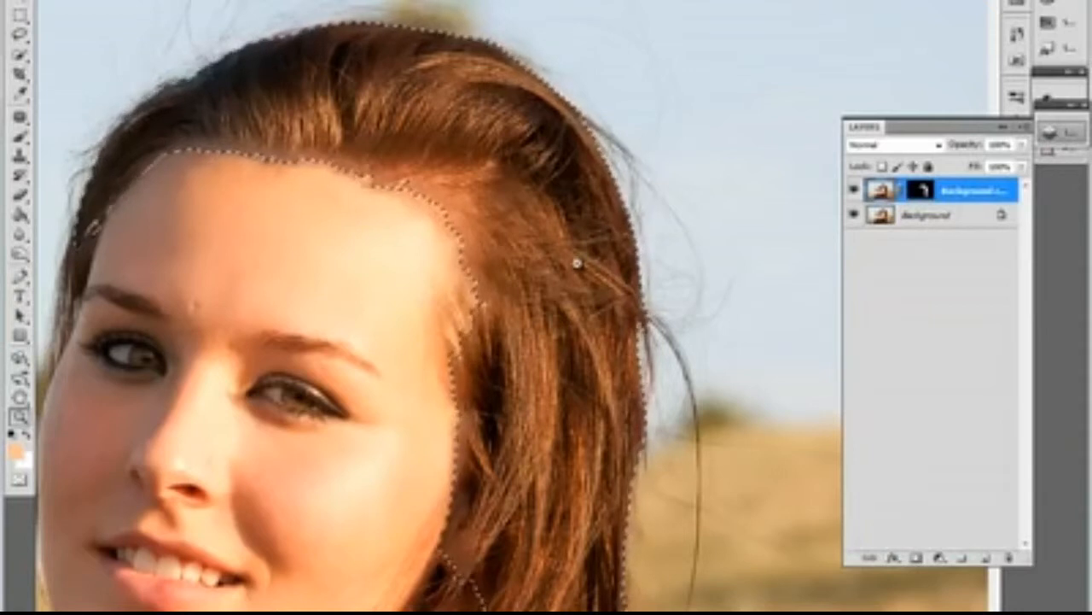
pyautogui.scroll(-1, 577, 263)
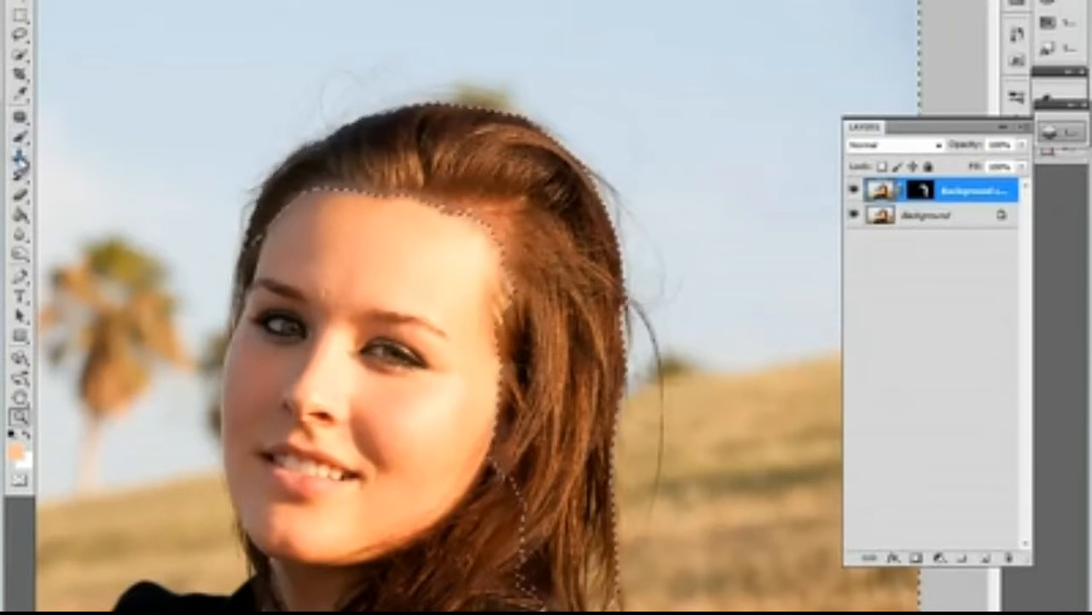
# Step: Add a new empty layer and clone clean sky with the Clone Stamp over the flyaway hairs around the top of the head
pyautogui.click(19, 156)
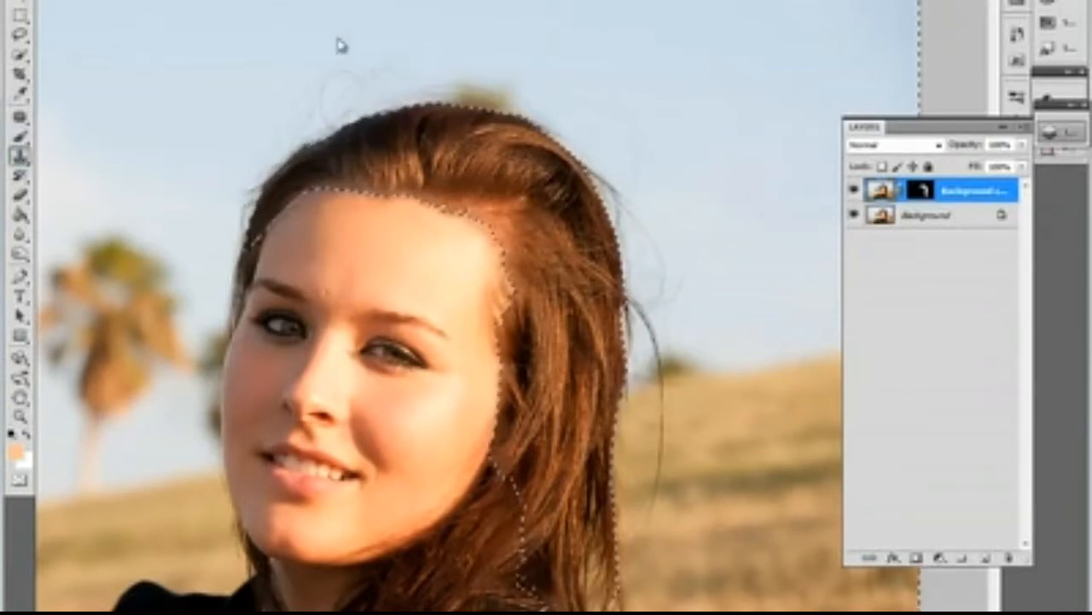
pyautogui.click(985, 564)
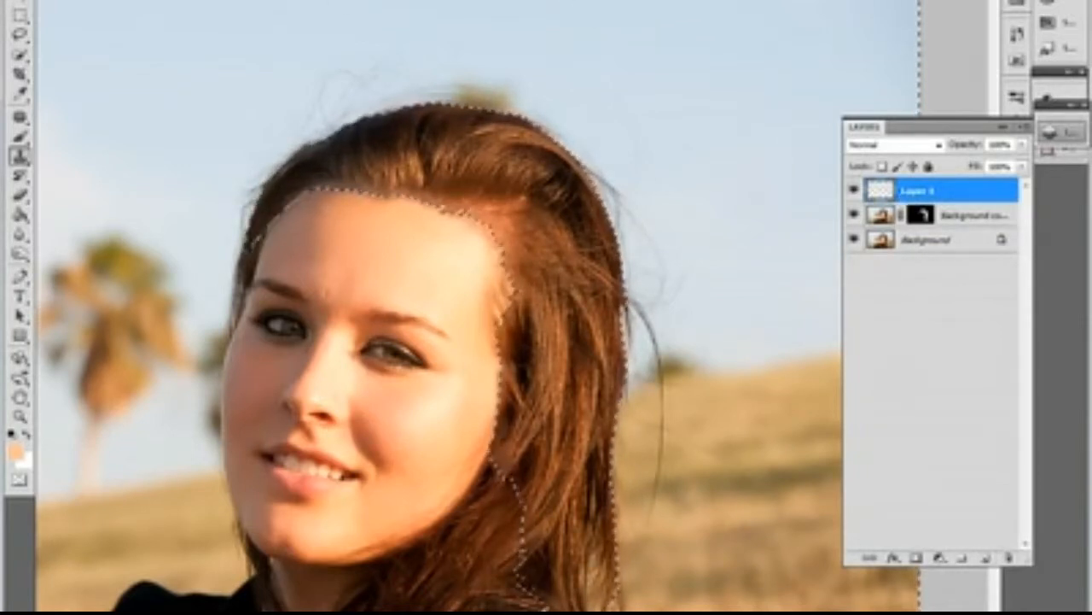
pyautogui.keyDown('alt'); pyautogui.click(702, 123); pyautogui.keyUp('alt')
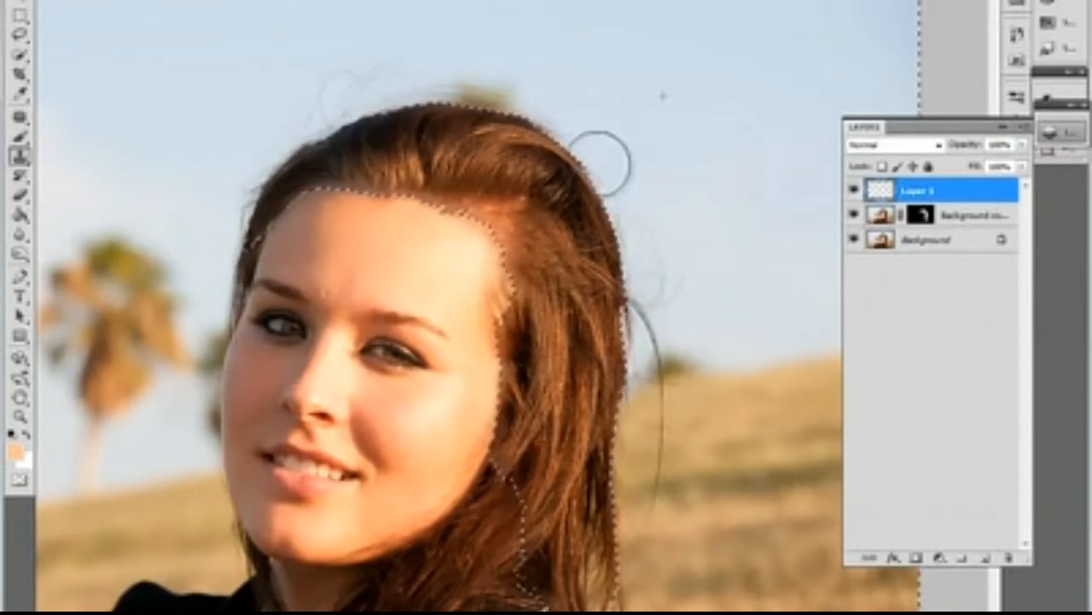
pyautogui.moveTo(485, 76)
pyautogui.mouseDown()
pyautogui.moveTo(305, 86)
pyautogui.moveTo(272, 128)
pyautogui.moveTo(293, 132)
pyautogui.moveTo(246, 171)
pyautogui.moveTo(223, 123)
pyautogui.moveTo(181, 94)
pyautogui.moveTo(235, 149)
pyautogui.moveTo(238, 208)
pyautogui.mouseUp()
pyautogui.keyDown('alt'); pyautogui.click(186, 95); pyautogui.keyUp('alt')
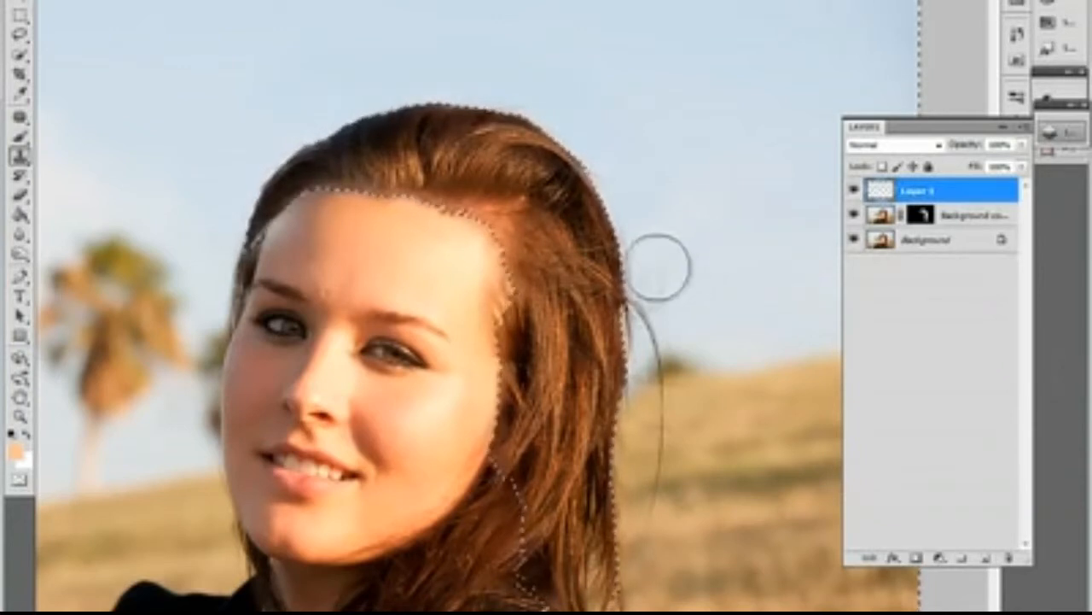
# Step: Clone clean sky over the stray hairs beside the outer side of the head, down to the horizon
pyautogui.moveTo(662, 256)
pyautogui.mouseDown()
pyautogui.moveTo(663, 301)
pyautogui.moveTo(641, 326)
pyautogui.moveTo(622, 261)
pyautogui.mouseUp()
pyautogui.moveTo(719, 205)
pyautogui.mouseDown()
pyautogui.moveTo(637, 78)
pyautogui.moveTo(643, 70)
pyautogui.mouseUp()
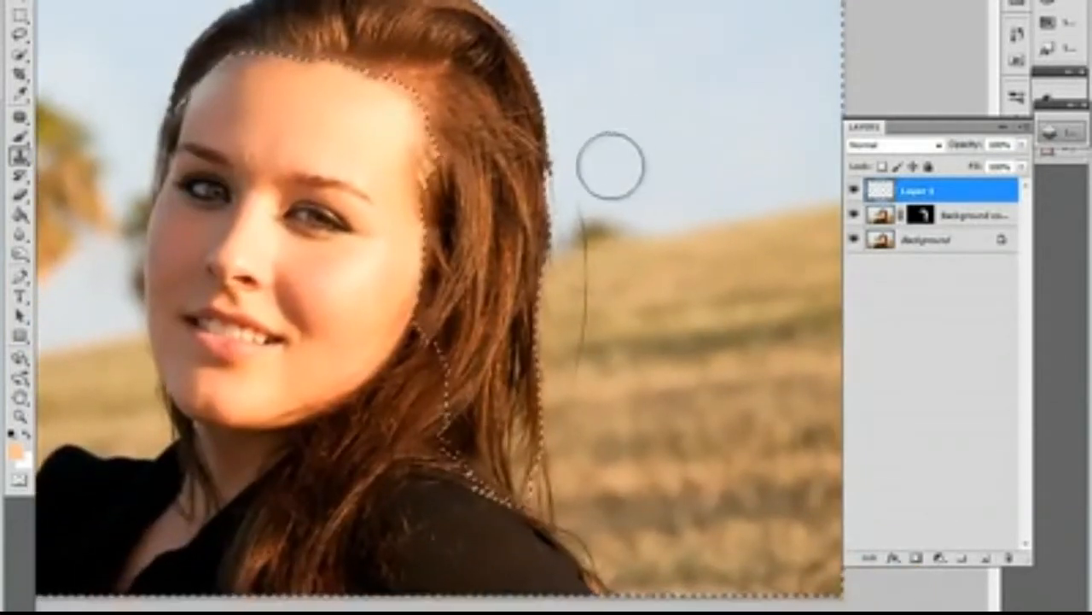
pyautogui.moveTo(610, 165)
pyautogui.mouseDown()
pyautogui.moveTo(575, 175)
pyautogui.moveTo(580, 213)
pyautogui.moveTo(557, 170)
pyautogui.moveTo(570, 225)
pyautogui.moveTo(587, 199)
pyautogui.moveTo(555, 225)
pyautogui.mouseUp()
pyautogui.keyDown('alt'); pyautogui.click(623, 136); pyautogui.keyUp('alt')
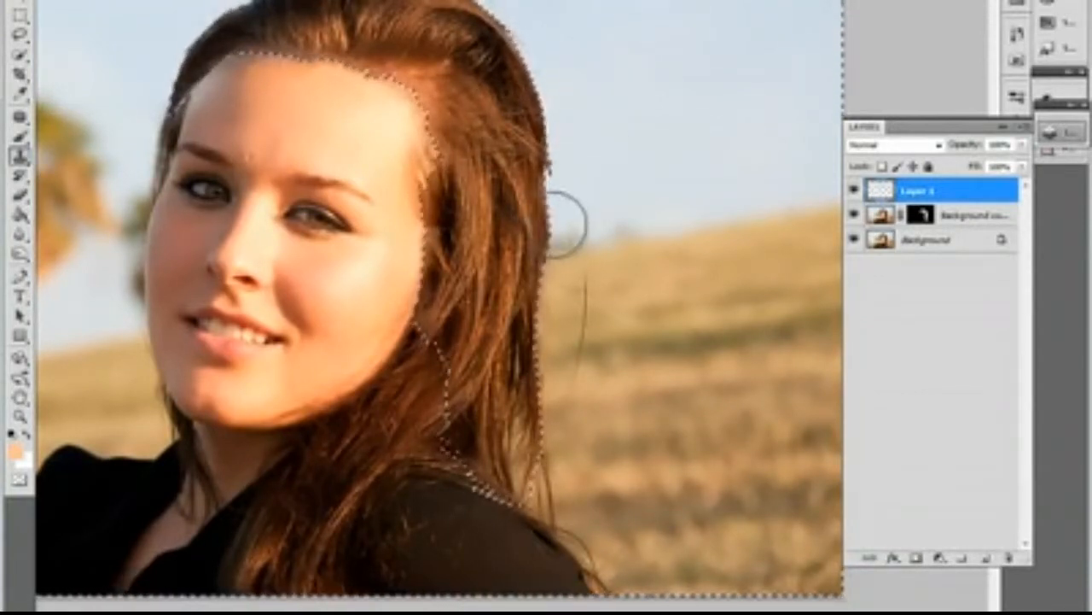
pyautogui.moveTo(605, 182); pyautogui.dragTo(609, 127)
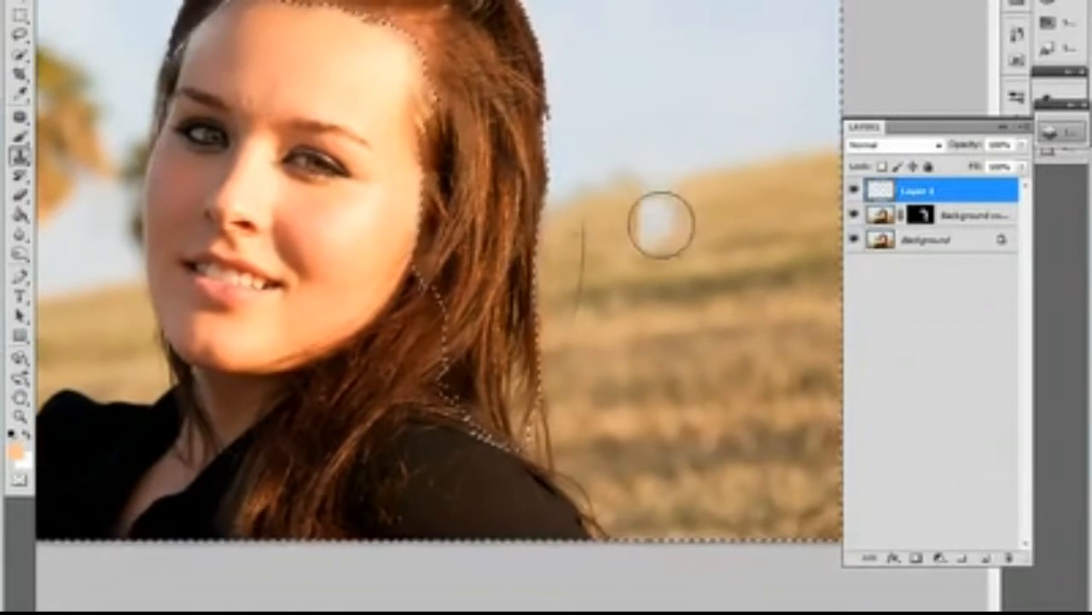
# Step: Clone clean grass over the long stray strand that hangs in front of the hillside beside the hair
pyautogui.keyDown('alt'); pyautogui.click(649, 228); pyautogui.keyUp('alt')
pyautogui.moveTo(578, 239)
pyautogui.mouseDown()
pyautogui.moveTo(639, 257)
pyautogui.moveTo(664, 217)
pyautogui.moveTo(610, 235)
pyautogui.moveTo(654, 210)
pyautogui.mouseUp()
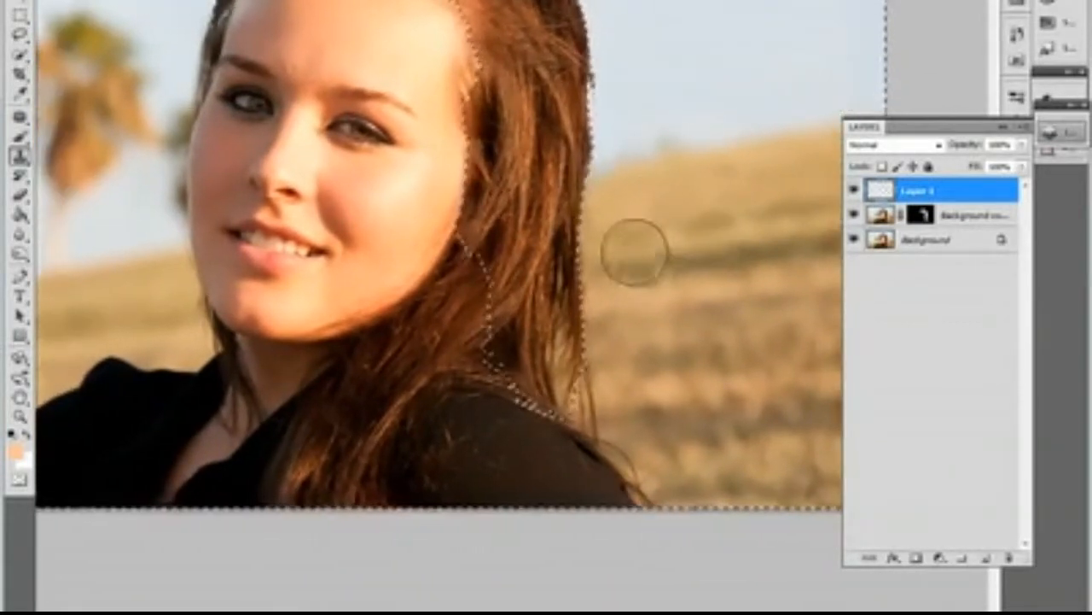
pyautogui.moveTo(683, 310); pyautogui.dragTo(641, 248)
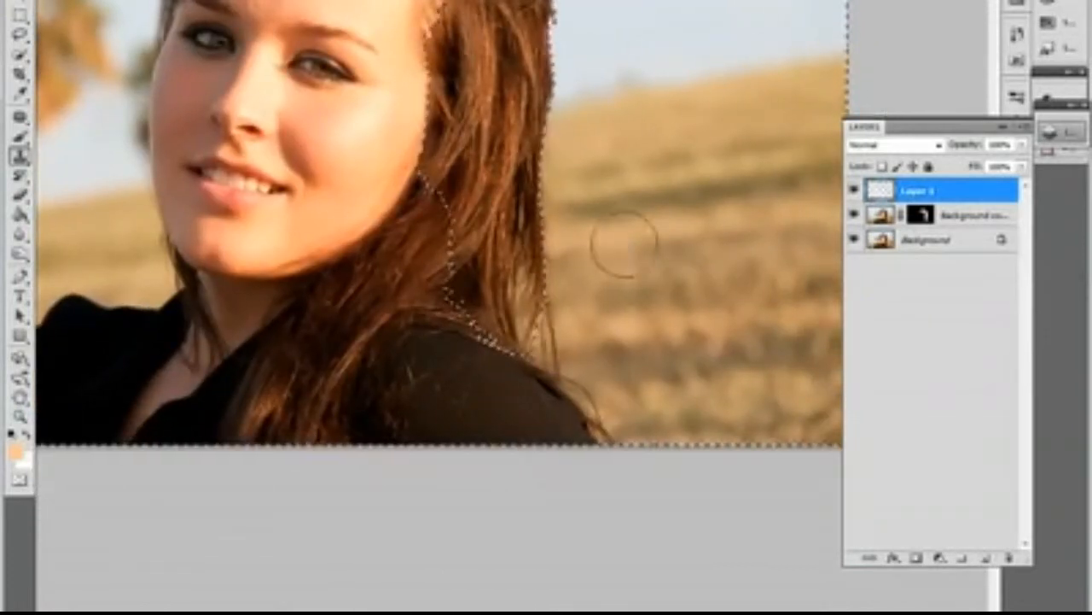
pyautogui.moveTo(709, 237)
pyautogui.mouseDown()
pyautogui.moveTo(637, 259)
pyautogui.moveTo(574, 442)
pyautogui.moveTo(711, 506)
pyautogui.mouseUp()
pyautogui.moveTo(690, 463); pyautogui.dragTo(638, 330)
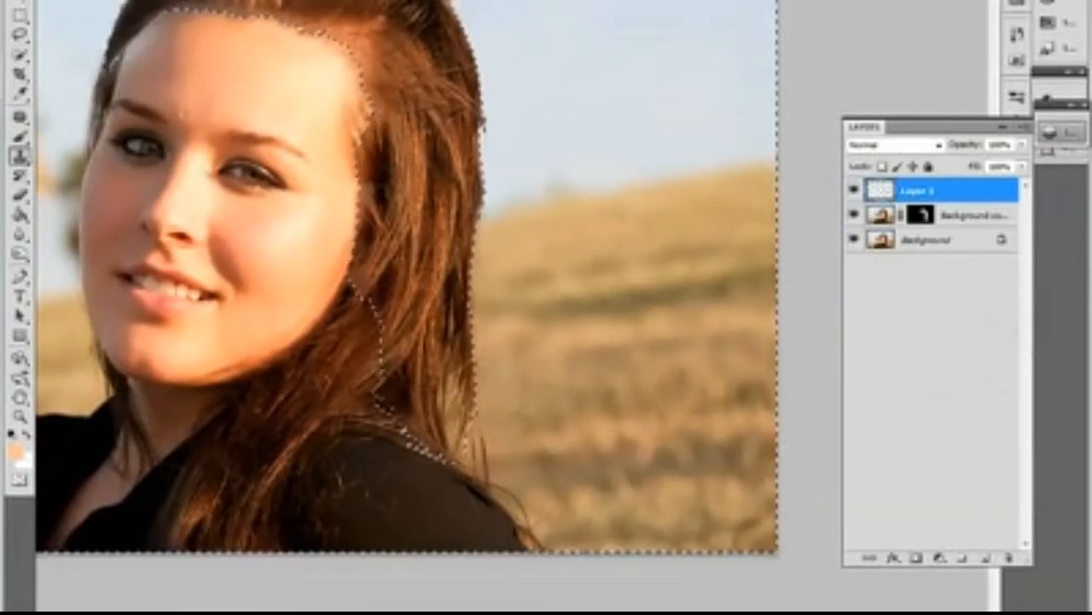
pyautogui.moveTo(639, 347); pyautogui.dragTo(635, 347)
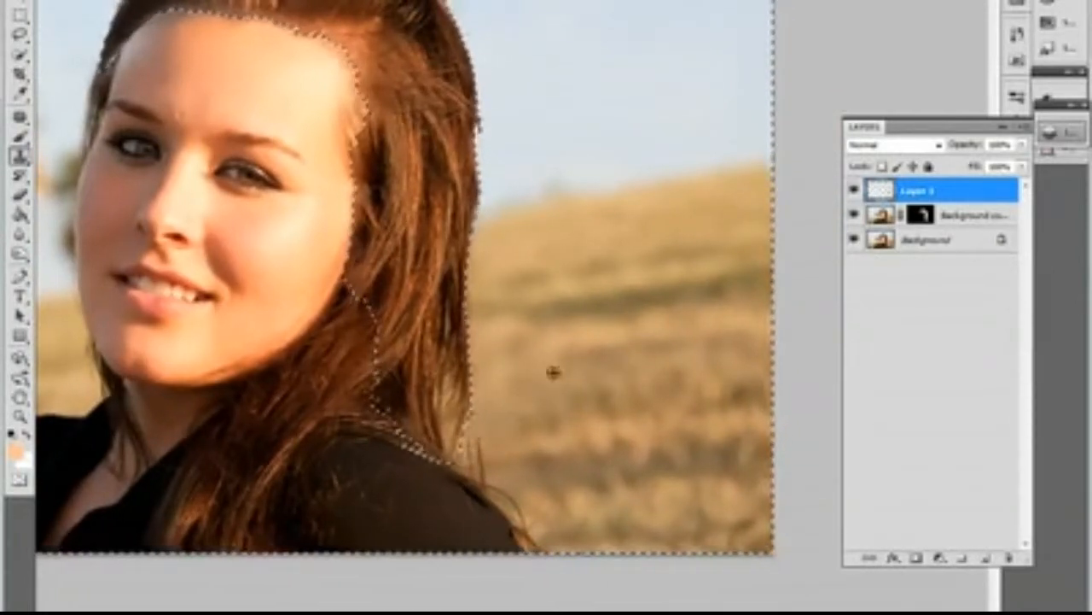
pyautogui.keyDown('alt'); pyautogui.click(553, 372); pyautogui.keyUp('alt')
pyautogui.moveTo(504, 402); pyautogui.dragTo(491, 448)
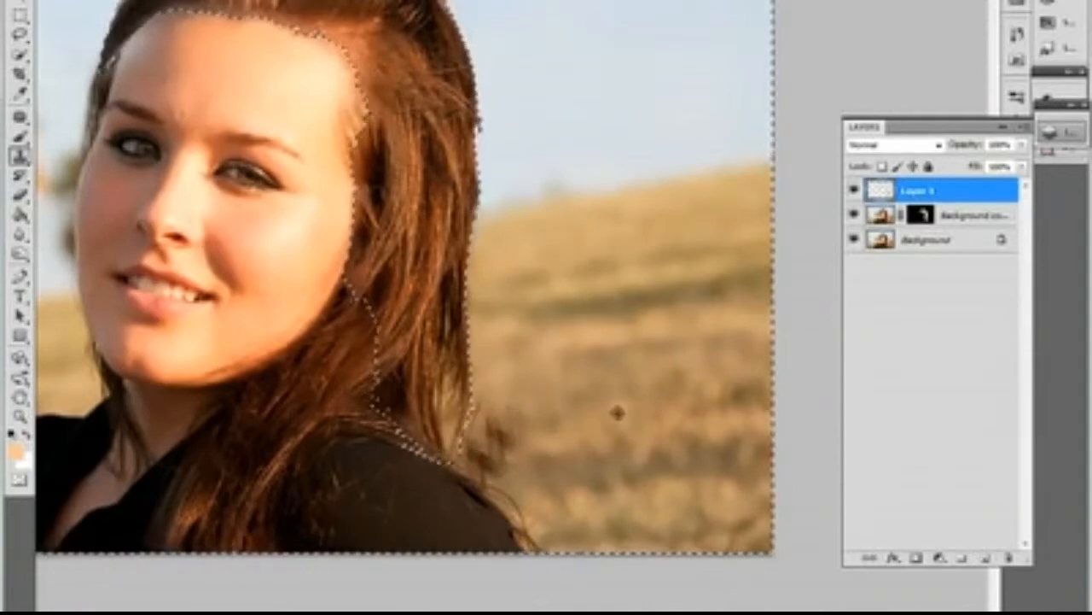
pyautogui.hotkey('ctrl', 'alt', 'z')
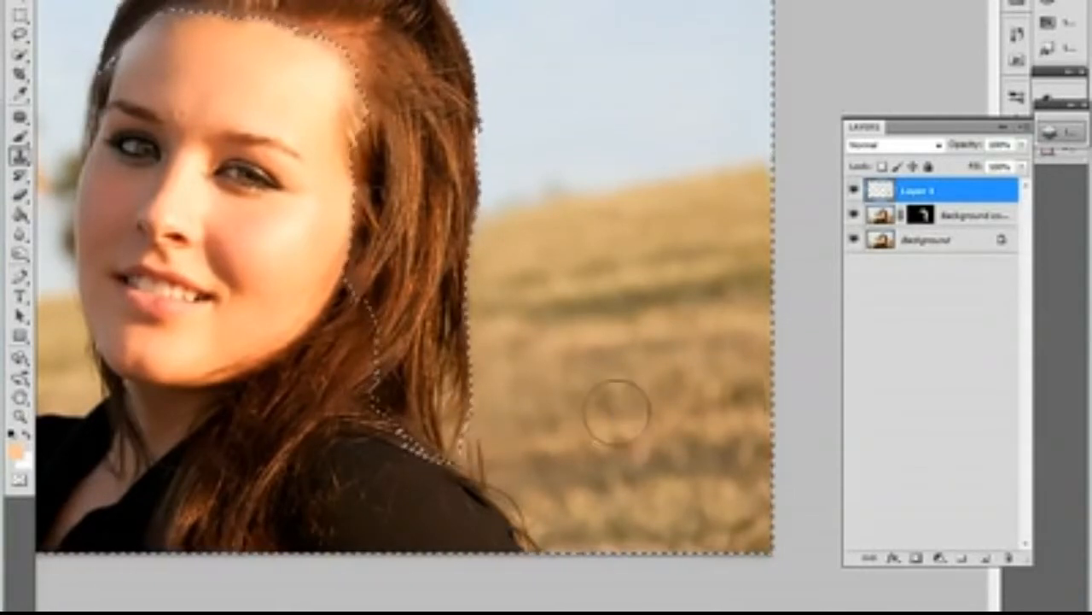
# Step: Deselect the area around the hair
pyautogui.moveTo(549, 286)
pyautogui.mouseDown()
pyautogui.moveTo(575, 422)
pyautogui.moveTo(624, 449)
pyautogui.mouseUp()
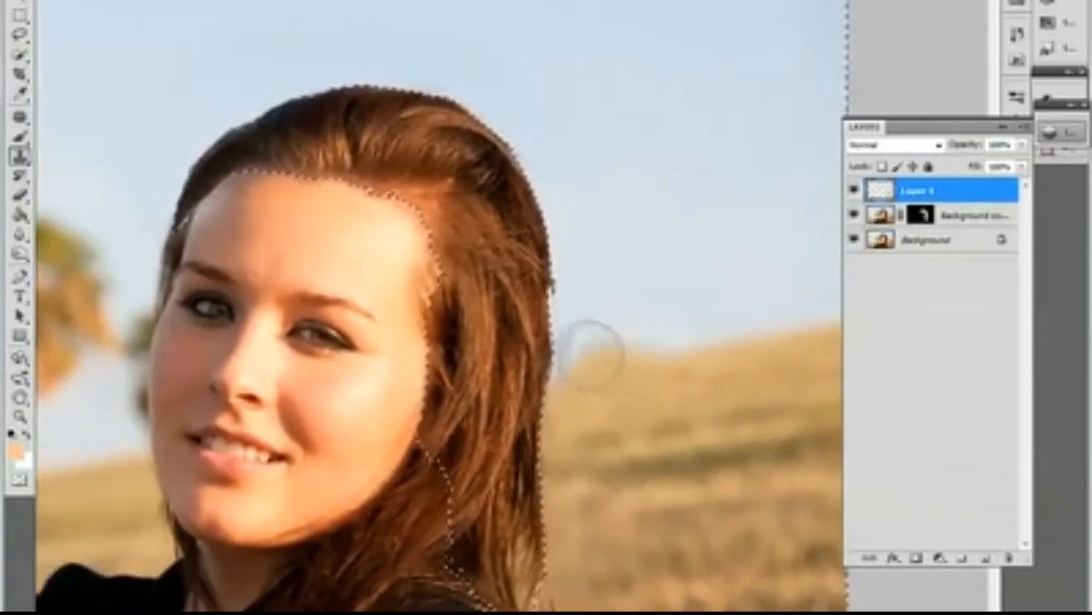
pyautogui.moveTo(589, 352); pyautogui.dragTo(602, 492)
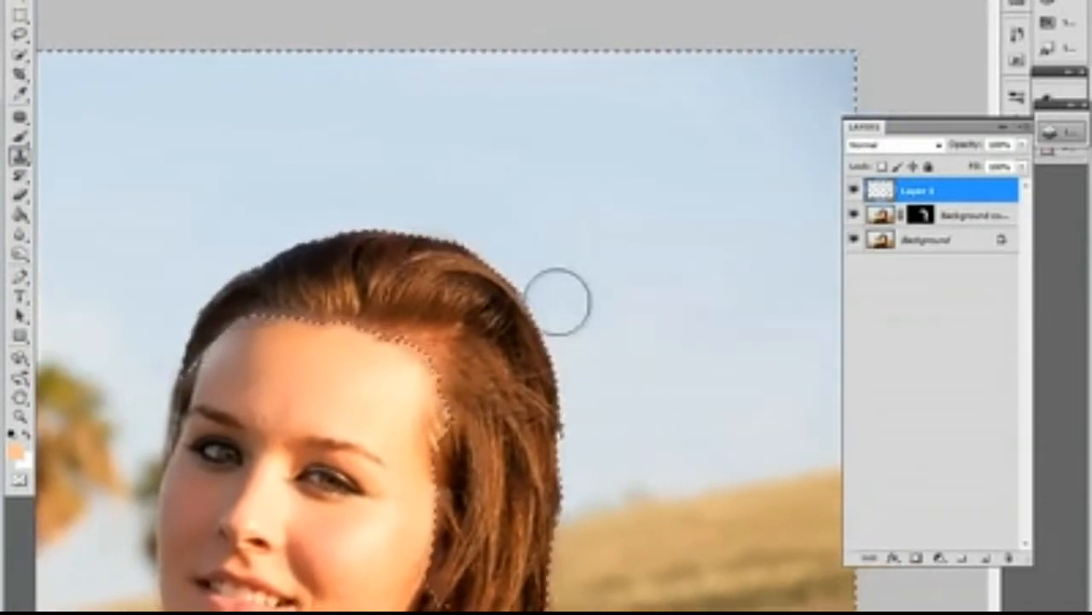
pyautogui.hotkey('ctrl', 'd')
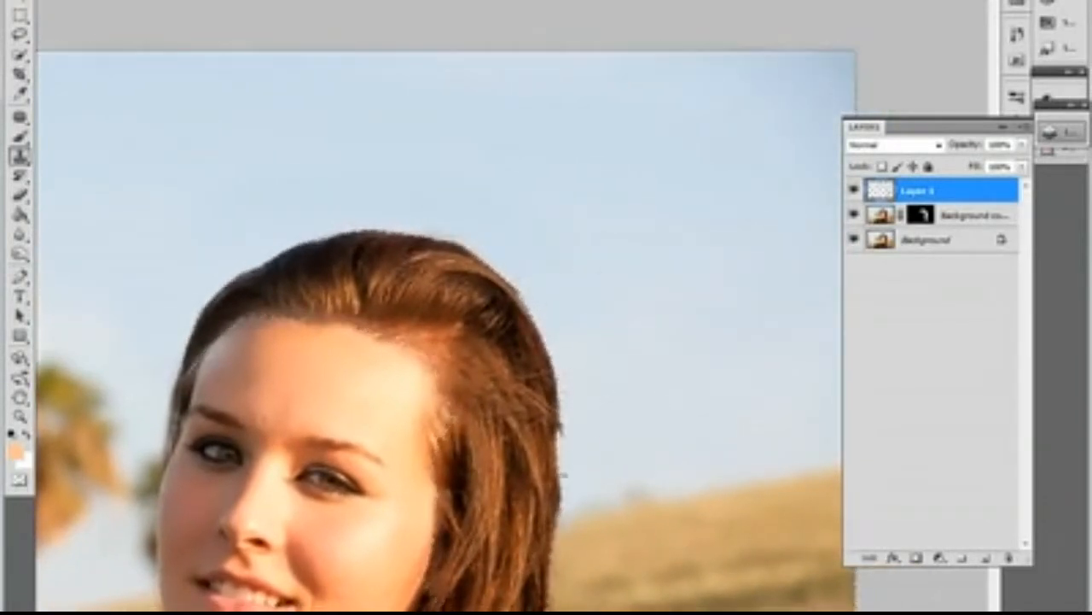
# Step: Compare the cloned retouch with the original by isolating the Background layer and restoring the visibility of the layers above it
pyautogui.moveTo(562, 473); pyautogui.dragTo(579, 305)
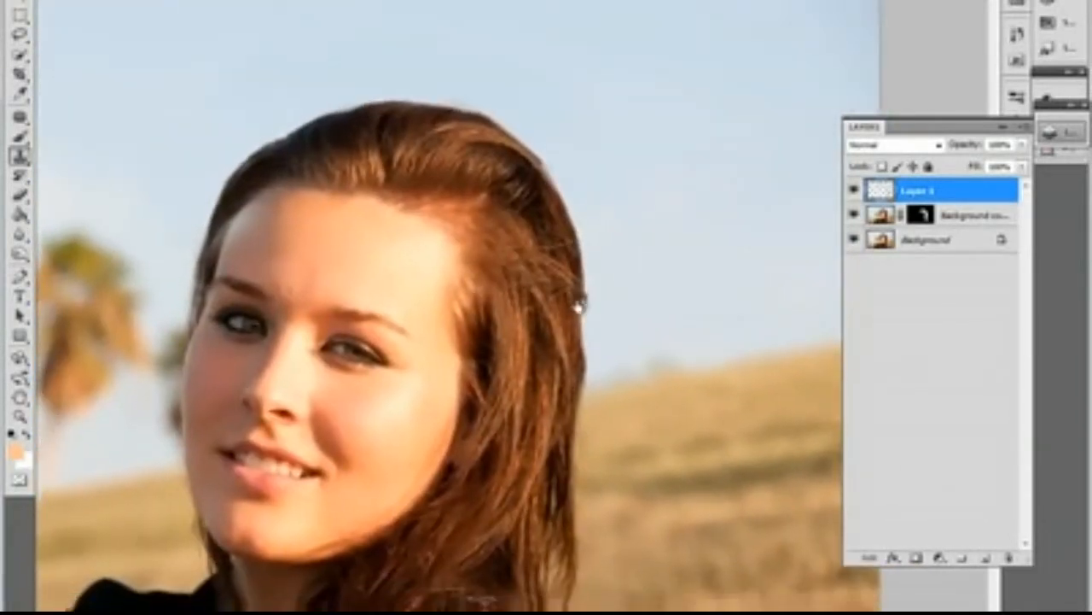
pyautogui.keyDown('alt'); pyautogui.click(855, 241); pyautogui.keyUp('alt')
pyautogui.keyDown('alt'); pyautogui.click(855, 241); pyautogui.keyUp('alt')
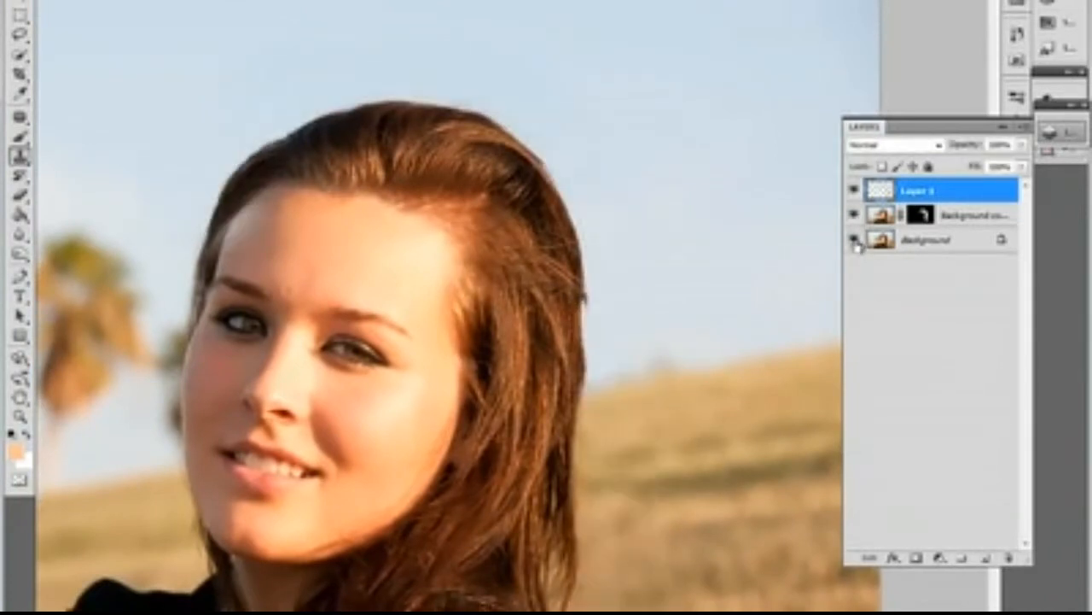
pyautogui.keyDown('alt'); pyautogui.click(855, 241); pyautogui.keyUp('alt')
pyautogui.keyDown('alt'); pyautogui.click(855, 240); pyautogui.keyUp('alt')
# Step: Add a layer mask to Layer 1 and paint it black with the Brush along the hair edge above the forehead
pyautogui.click(917, 558)
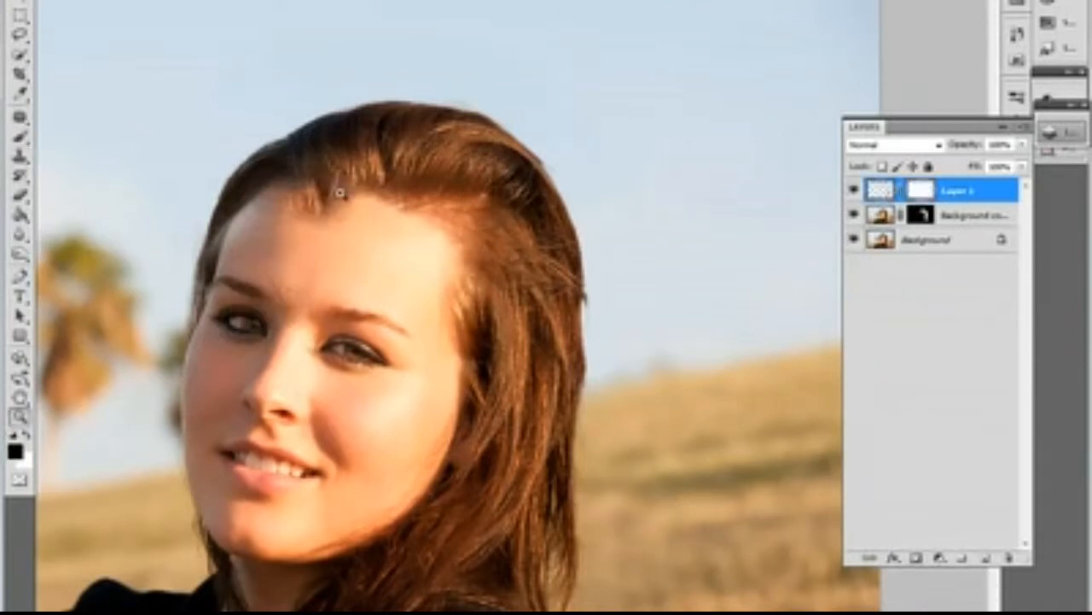
pyautogui.press('z')
pyautogui.click(343, 186)
pyautogui.moveTo(343, 186); pyautogui.dragTo(438, 201)
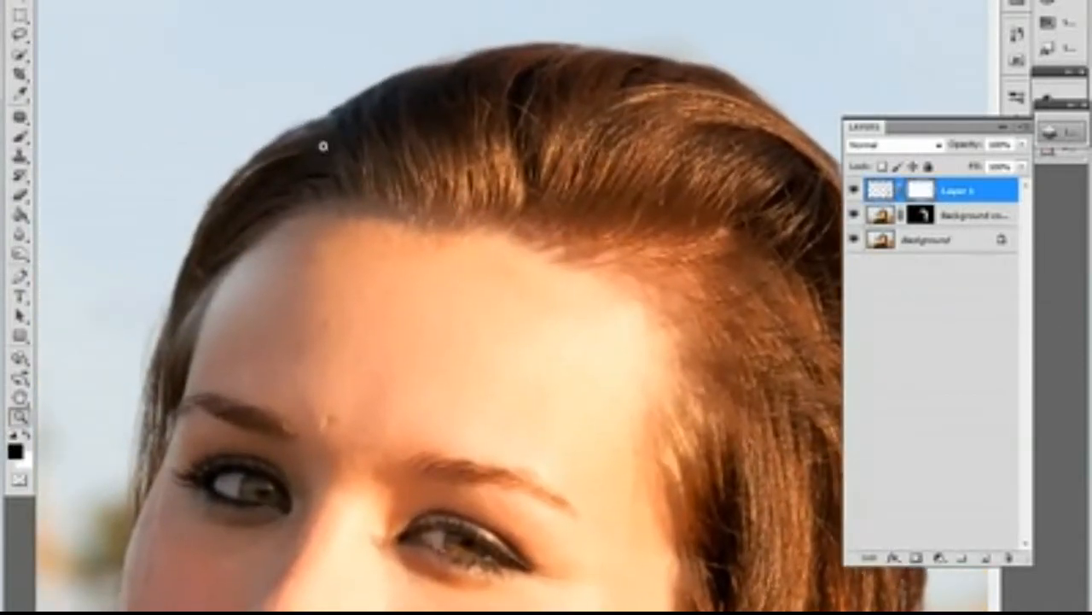
pyautogui.click(18, 136)
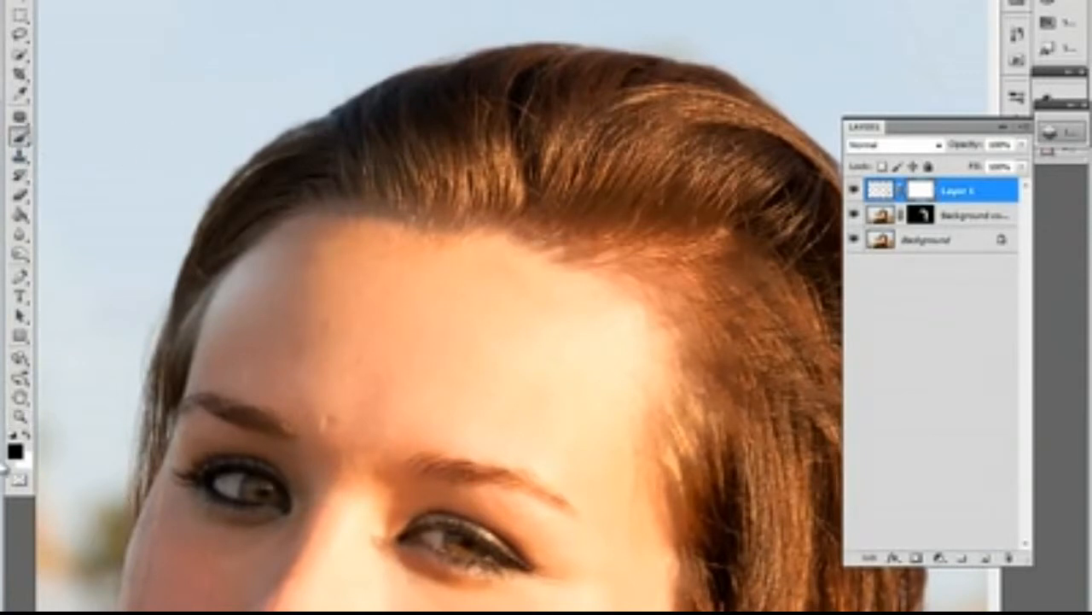
pyautogui.moveTo(232, 279)
pyautogui.mouseDown()
pyautogui.moveTo(208, 327)
pyautogui.moveTo(192, 324)
pyautogui.mouseUp()
pyautogui.moveTo(249, 256); pyautogui.dragTo(279, 267)
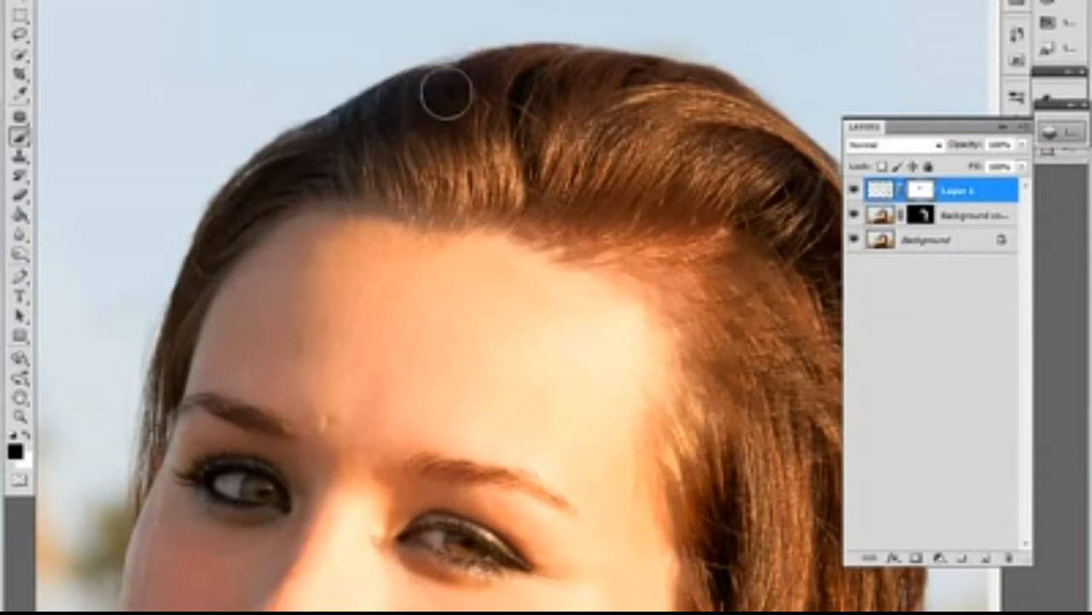
# Step: Paint black on the Layer 1 mask along the crown and outer side of the hair to bring back natural hair edges
pyautogui.click(52, 1)
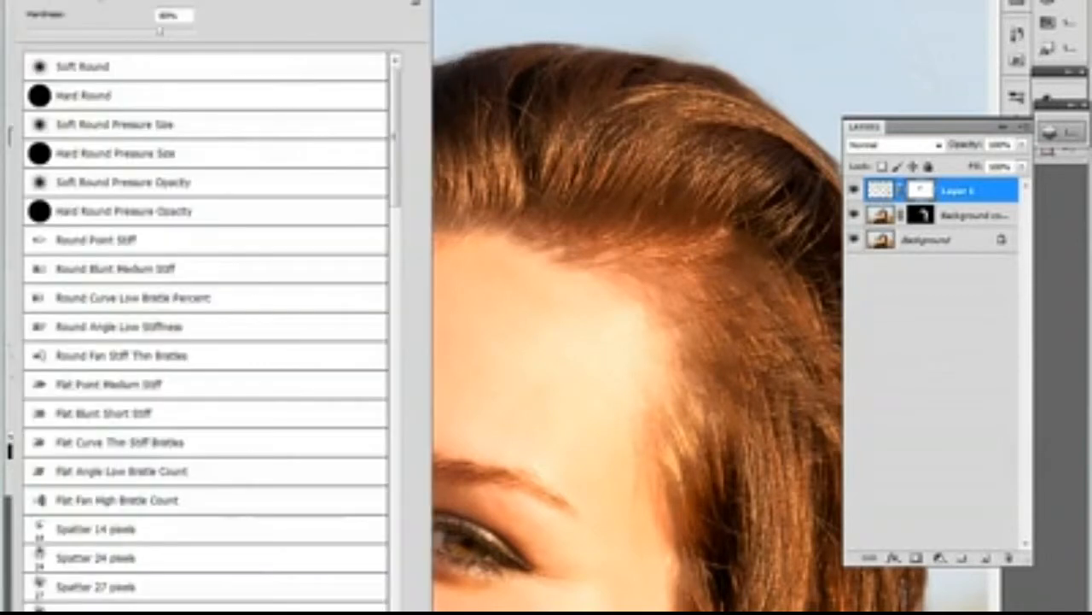
pyautogui.press('Escape')
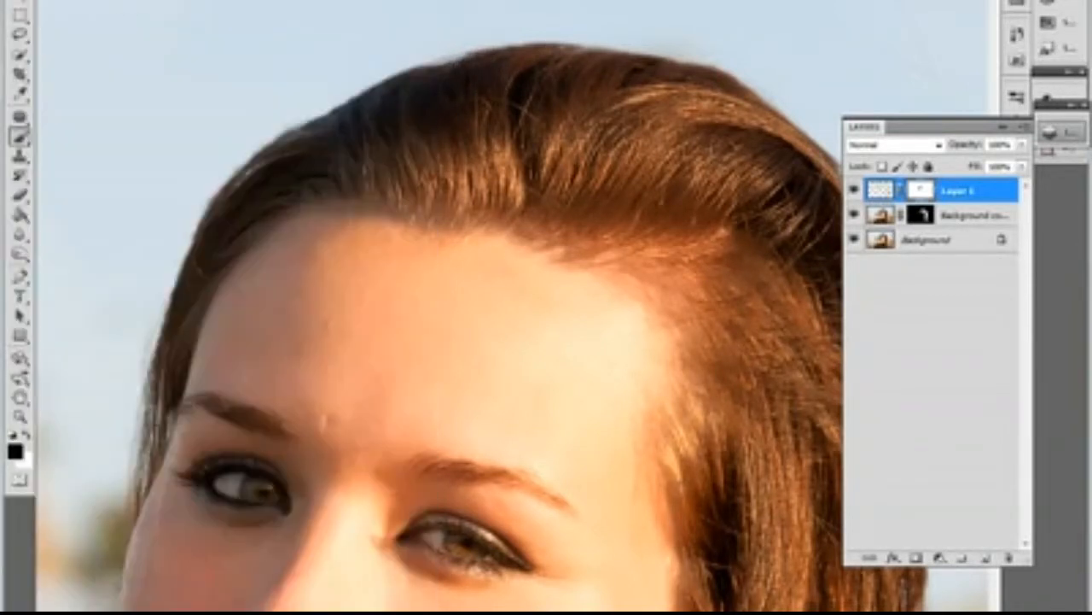
pyautogui.moveTo(603, 187); pyautogui.dragTo(438, 206)
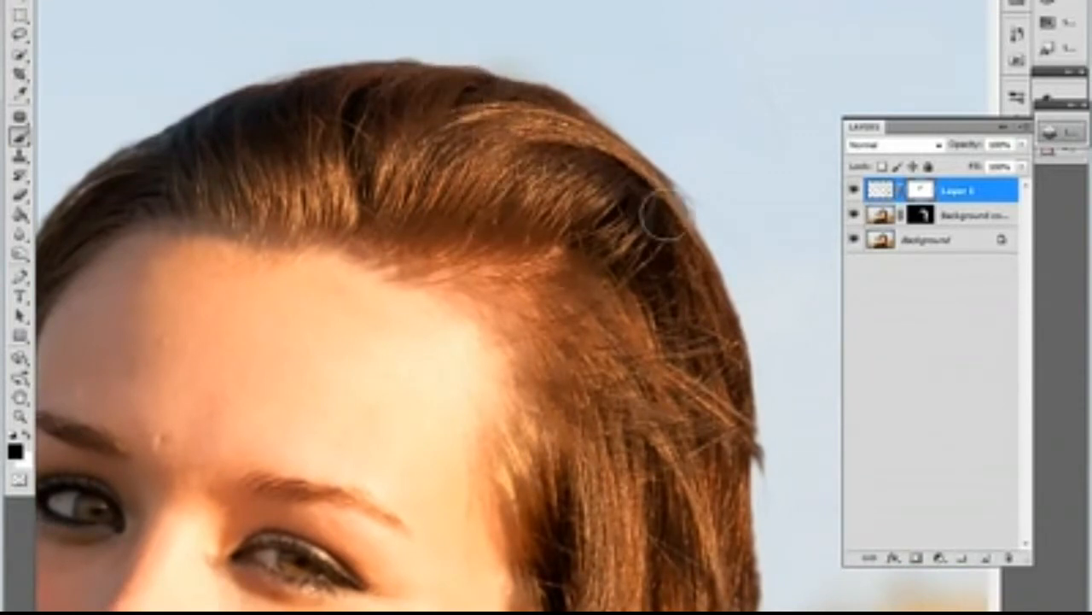
pyautogui.moveTo(700, 275); pyautogui.dragTo(630, 72)
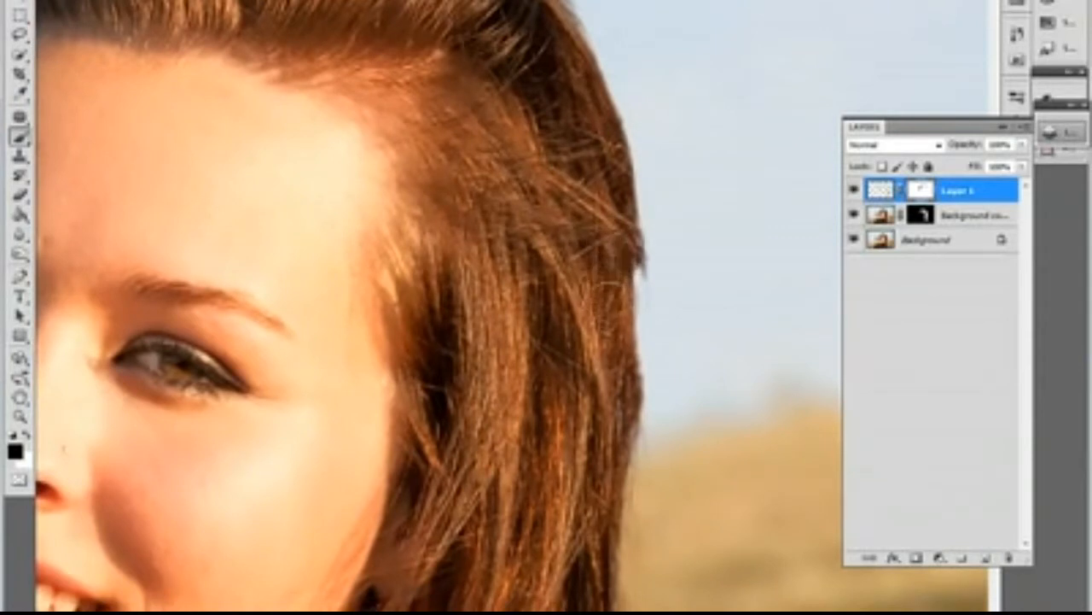
pyautogui.moveTo(695, 379); pyautogui.dragTo(689, 268)
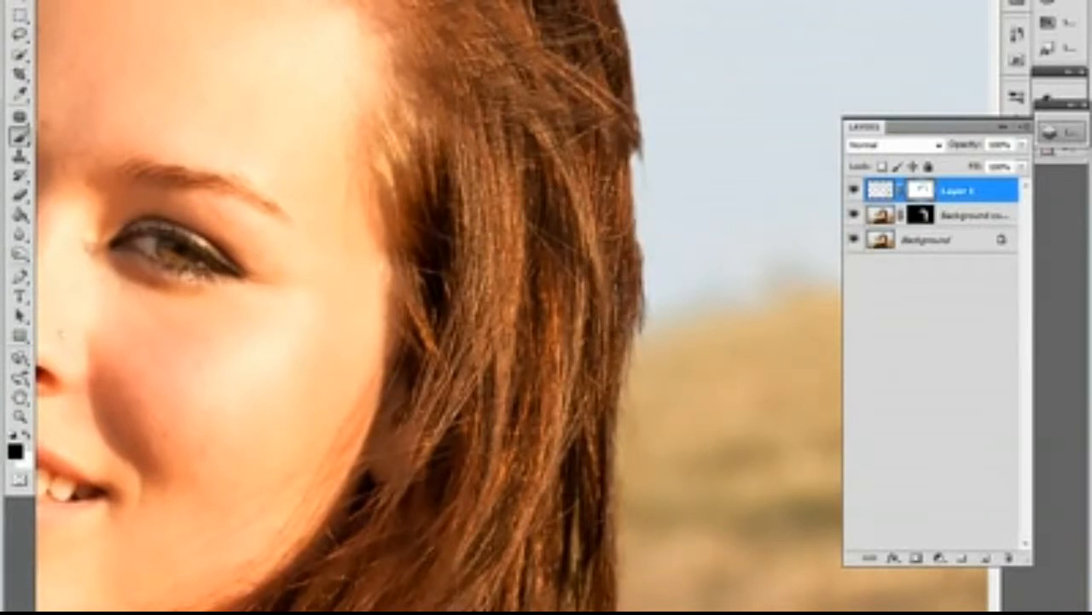
pyautogui.moveTo(490, 92)
pyautogui.mouseDown()
pyautogui.moveTo(502, 342)
pyautogui.moveTo(526, 449)
pyautogui.mouseUp()
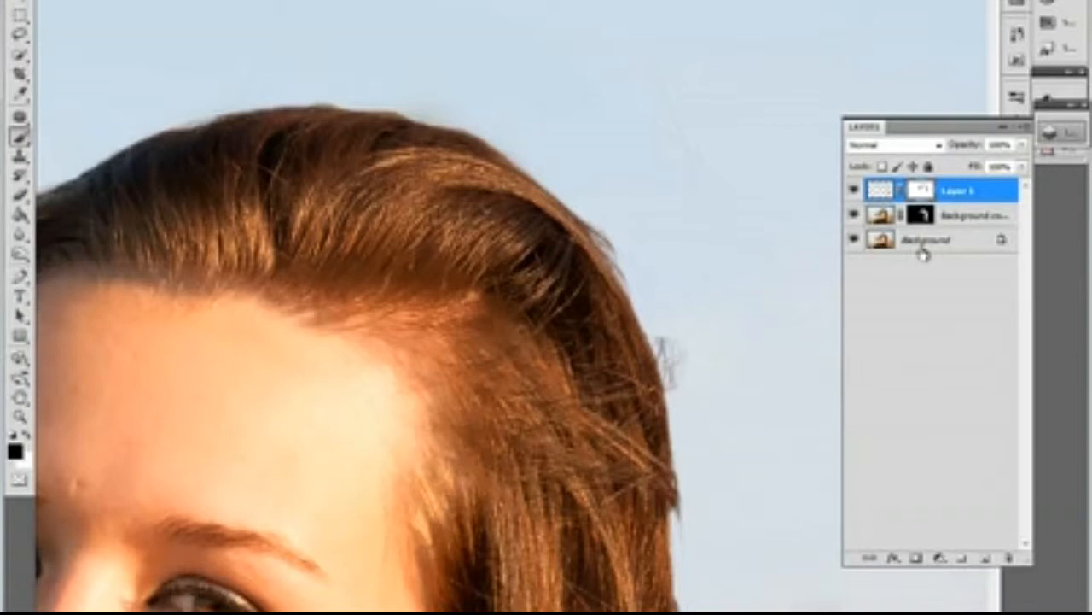
# Step: Stamp all visible layers into a new layer at the top of the stack and open it in the Liquify filter
pyautogui.hotkey('ctrl', 'shift', 'alt', 'n')
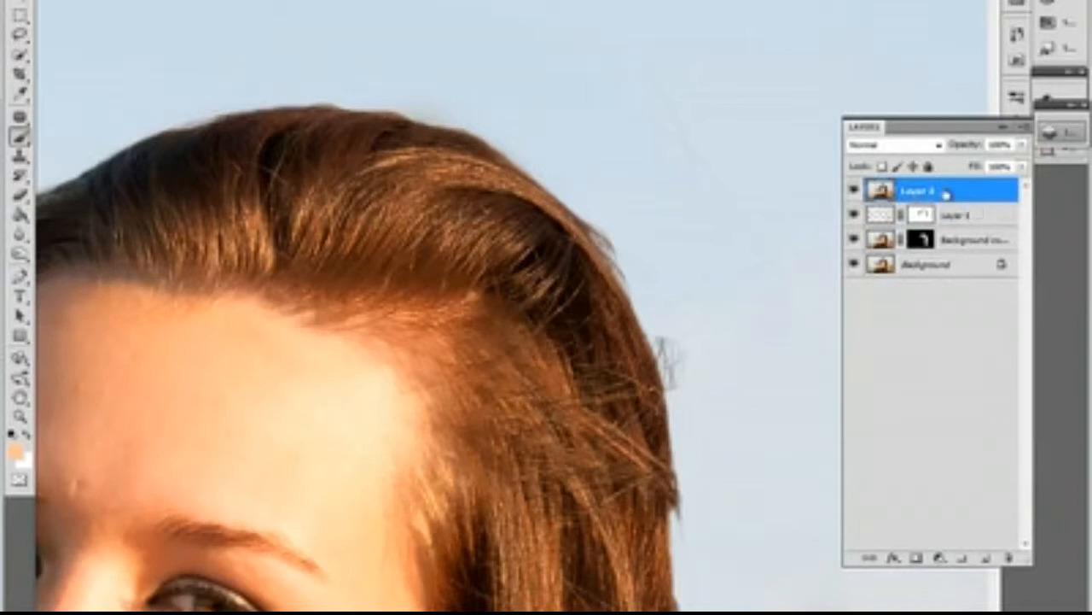
pyautogui.moveTo(539, 235); pyautogui.dragTo(597, 286)
pyautogui.click(205, 1)
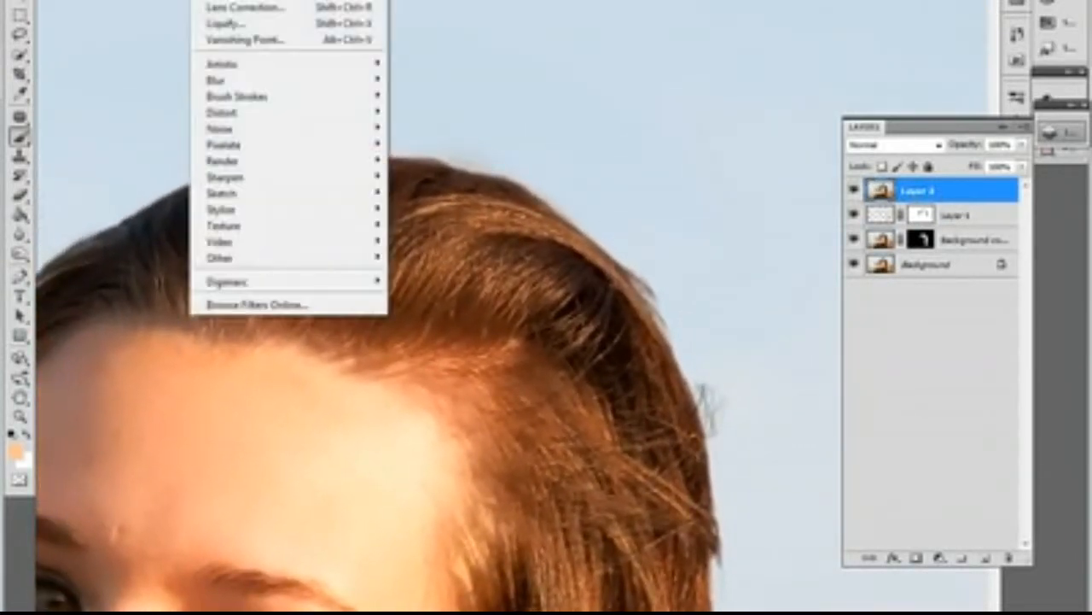
pyautogui.click(234, 24)
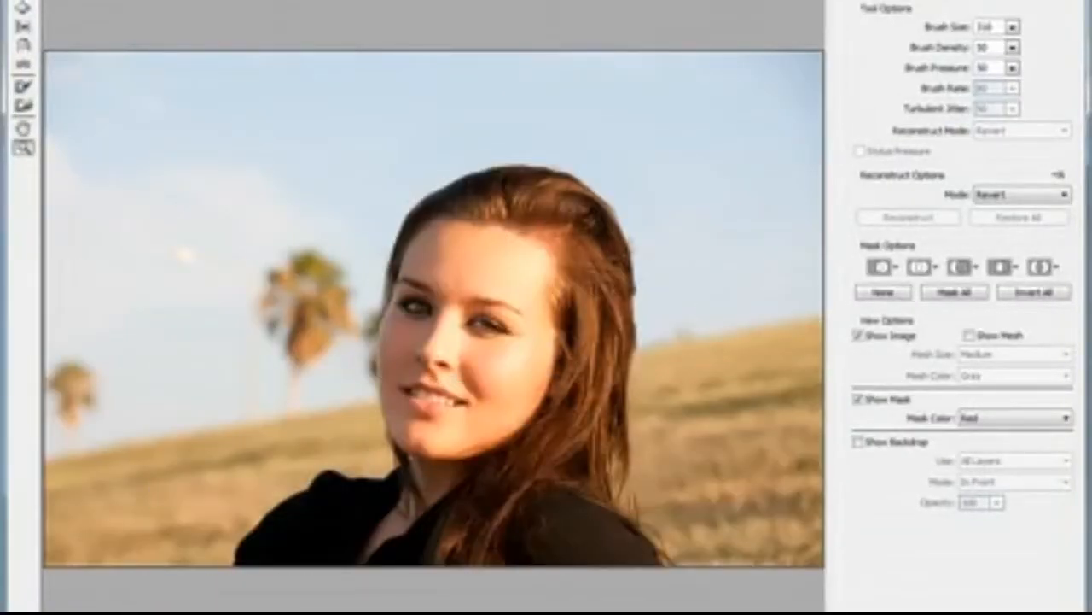
# Step: Push the bumps along the crown of the hair inward with the Liquify brush to smooth the top outline of the head
pyautogui.click(555, 202)
pyautogui.click(578, 212)
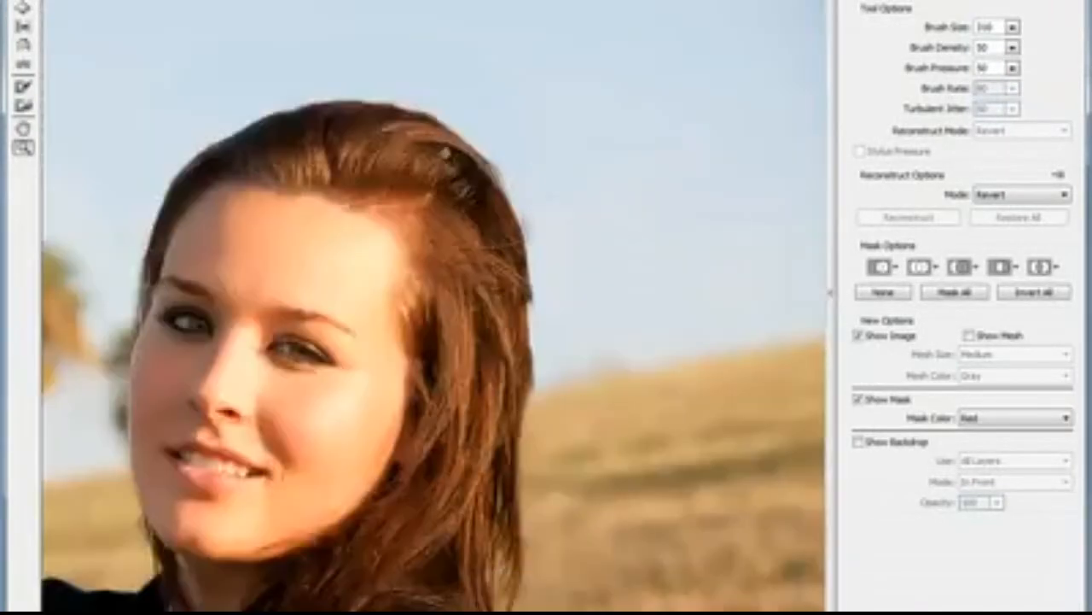
pyautogui.click(433, 153)
pyautogui.click(415, 231)
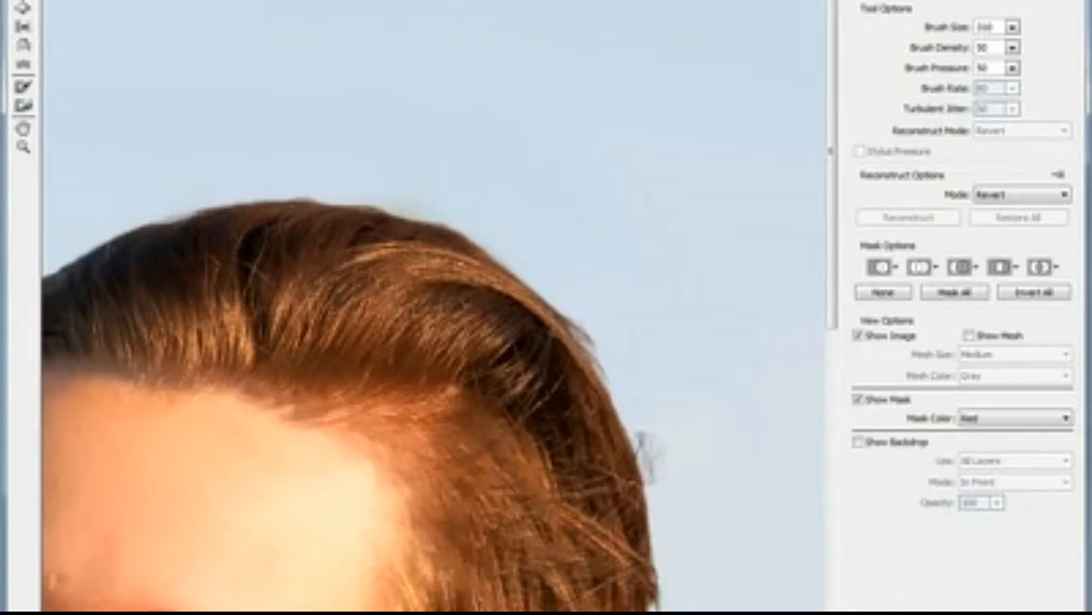
pyautogui.moveTo(644, 271); pyautogui.dragTo(615, 302)
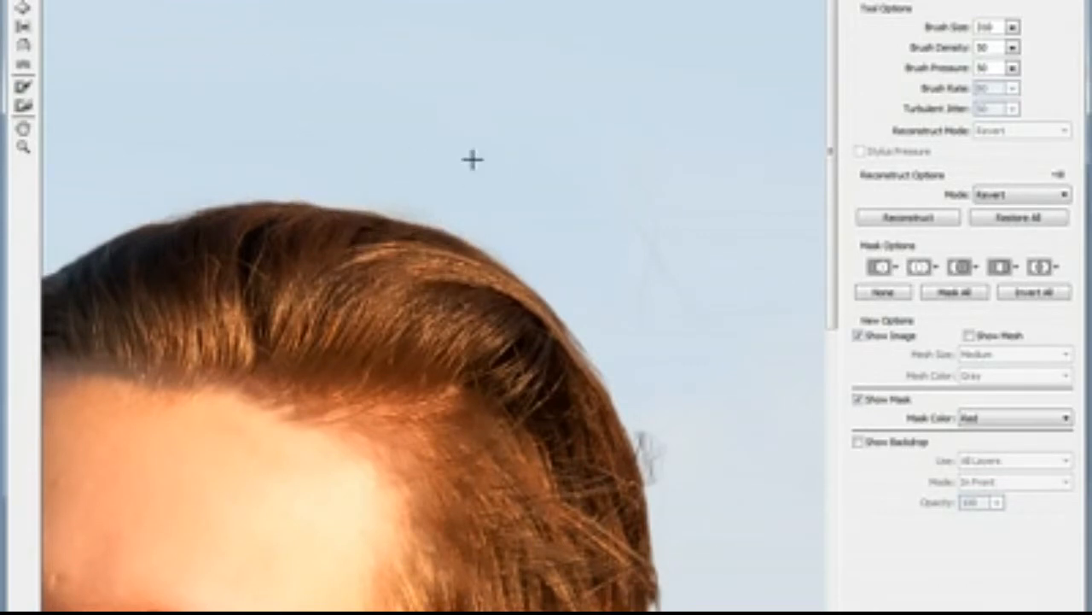
pyautogui.moveTo(333, 168); pyautogui.dragTo(442, 231)
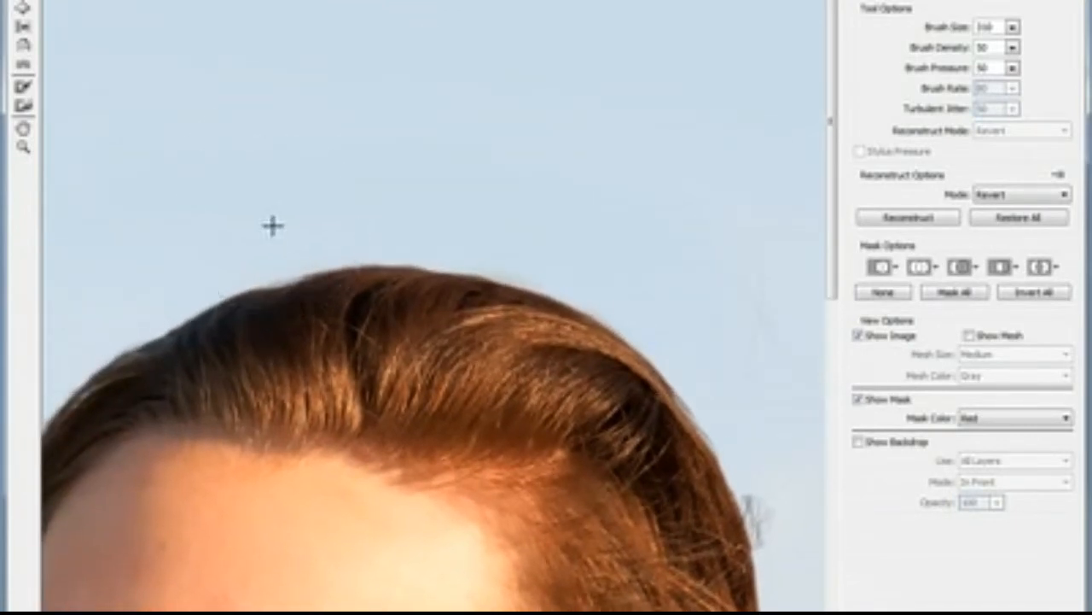
pyautogui.moveTo(227, 250); pyautogui.dragTo(348, 228)
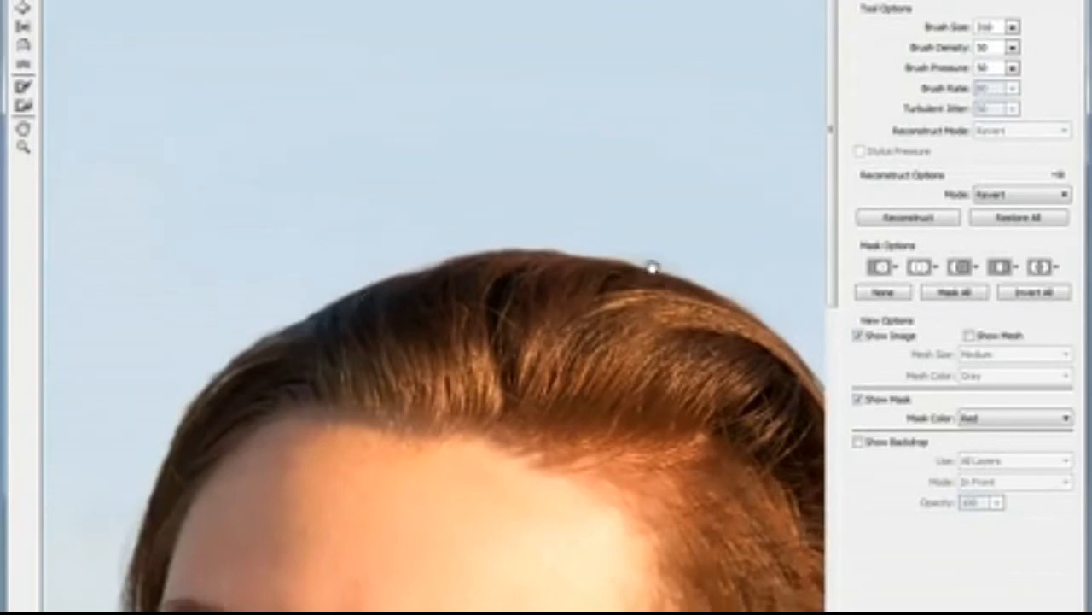
# Step: Smooth the outer side of the hair with the Liquify brush, from the upper curve down past the horizon toward the shoulder
pyautogui.moveTo(651, 265)
pyautogui.mouseDown()
pyautogui.moveTo(287, 157)
pyautogui.moveTo(254, 96)
pyautogui.mouseUp()
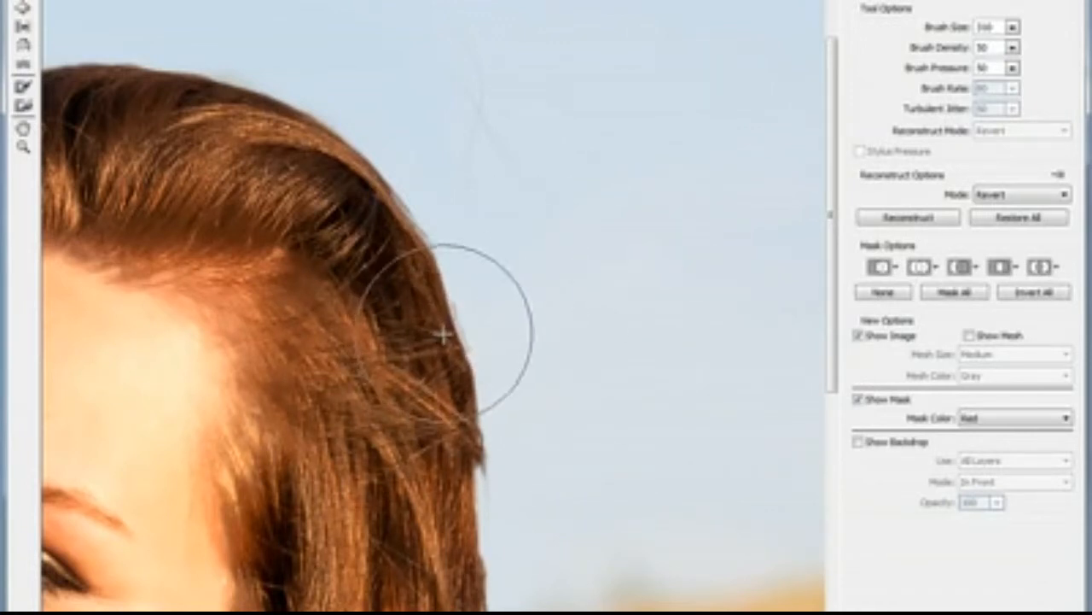
pyautogui.scroll(-3, 469, 336)
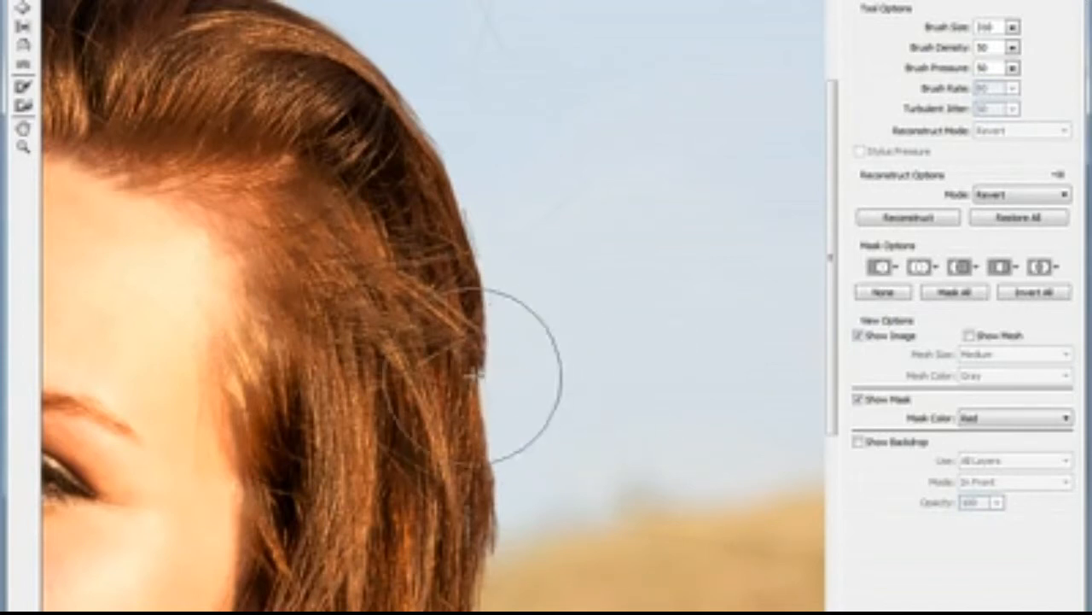
pyautogui.scroll(-4, 629, 308)
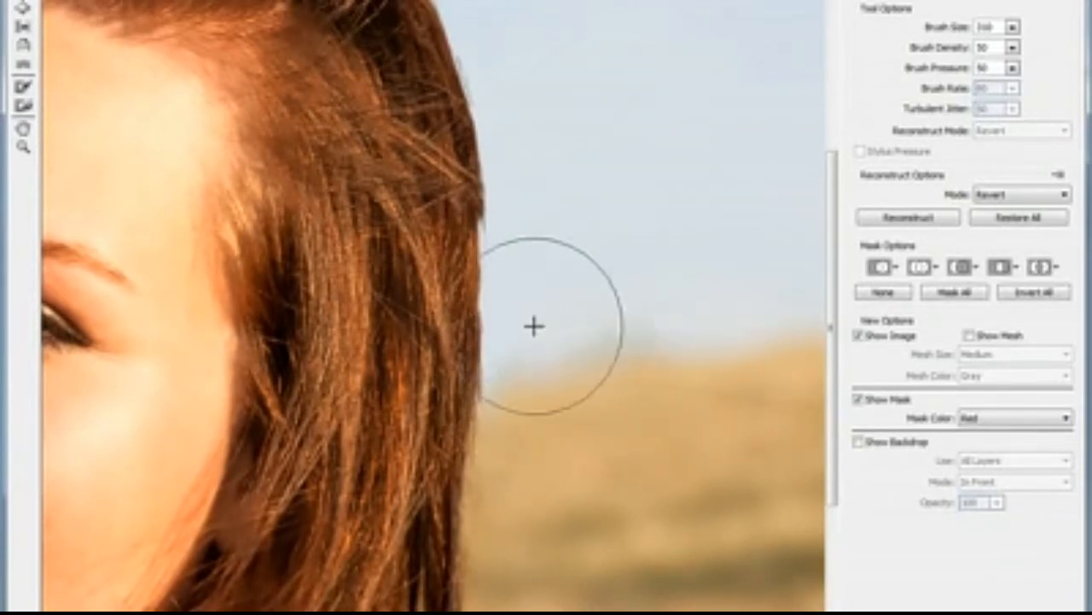
pyautogui.moveTo(541, 361); pyautogui.dragTo(552, 224)
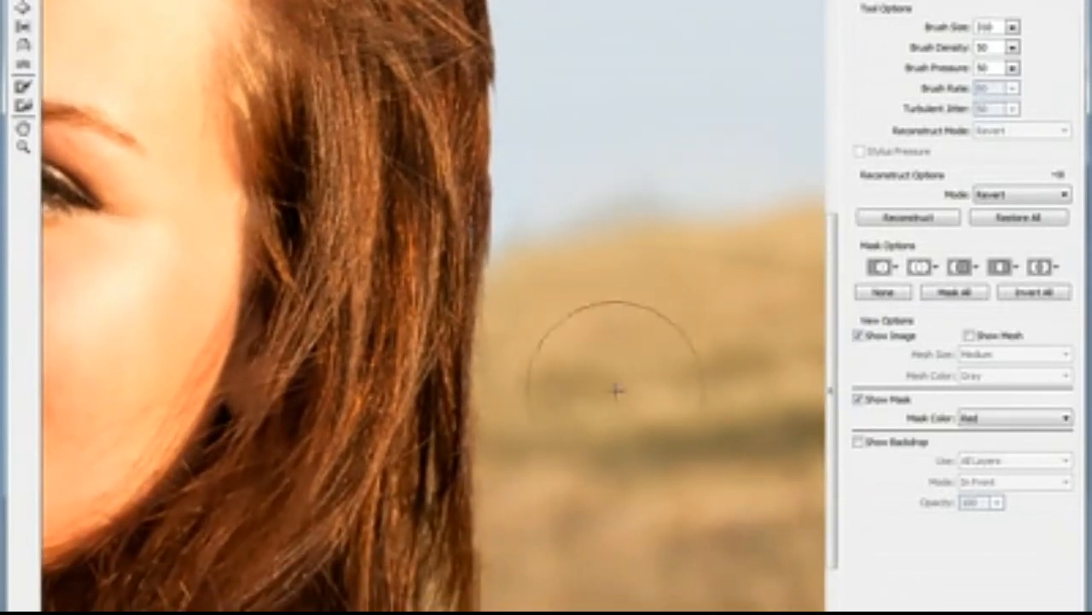
pyautogui.moveTo(568, 437); pyautogui.dragTo(561, 281)
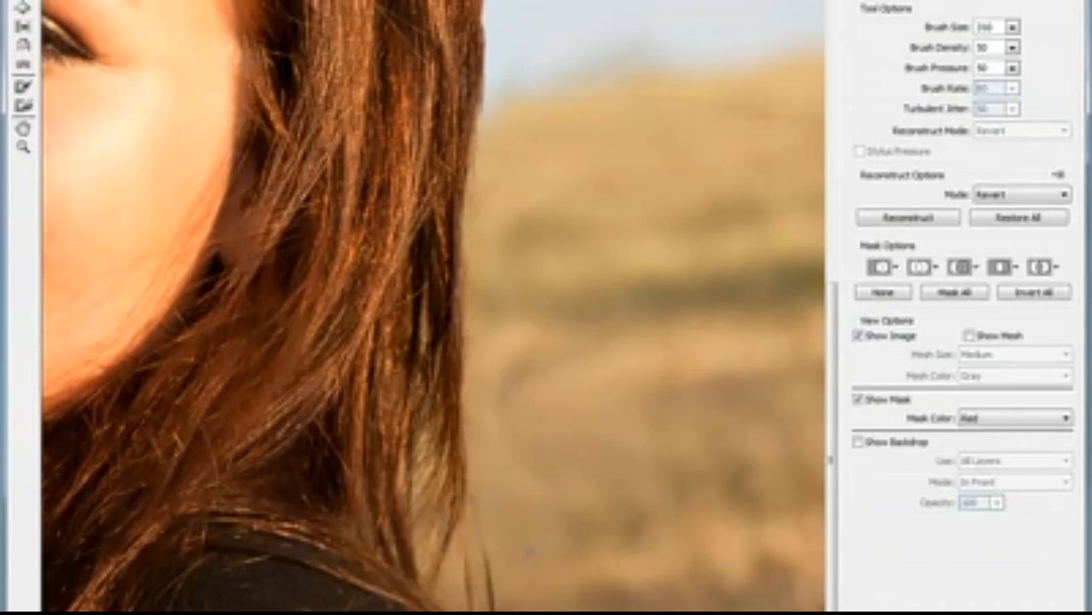
# Step: Check the reshaped hair outline in a wider view and apply the Liquify changes to the stamped layer
pyautogui.scroll(10, 534, 334)
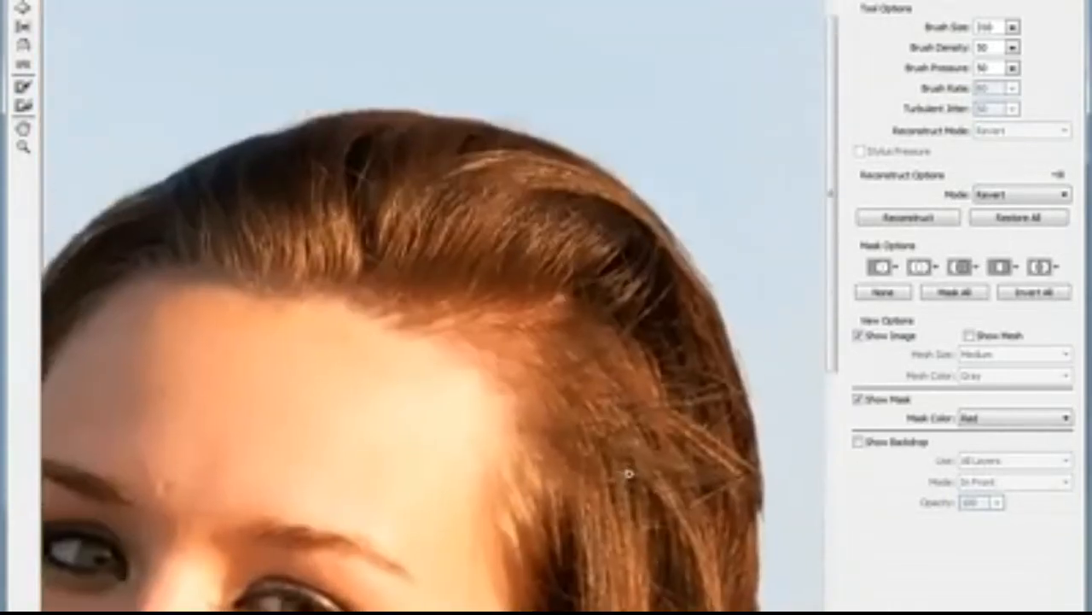
pyautogui.moveTo(629, 473); pyautogui.dragTo(587, 407)
pyautogui.press('z')
pyautogui.keyDown('alt'); pyautogui.click(638, 288); pyautogui.keyUp('alt')
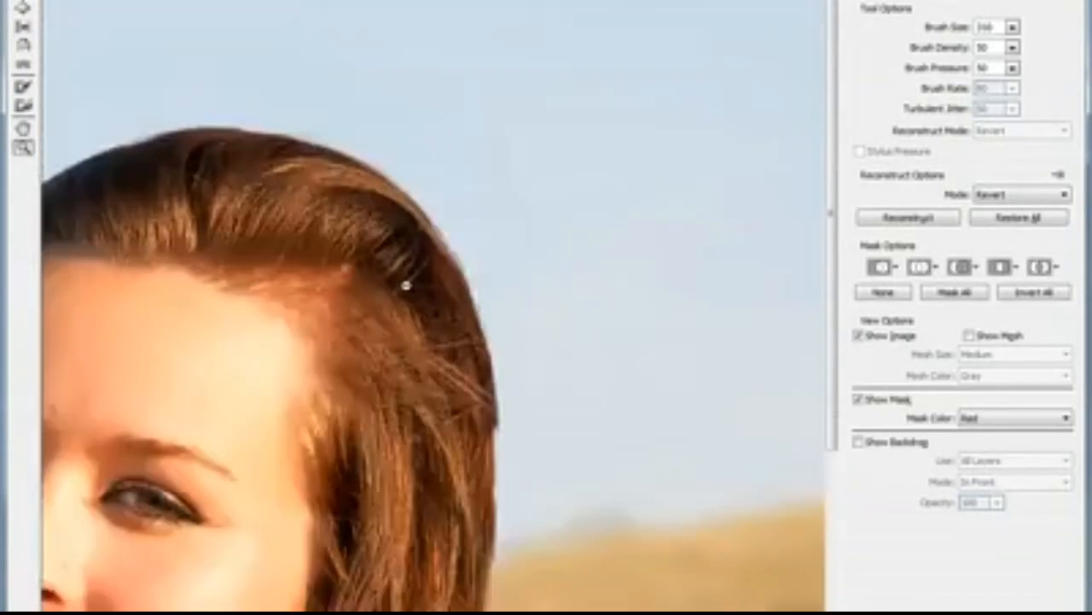
pyautogui.keyDown('alt'); pyautogui.click(406, 285); pyautogui.keyUp('alt')
pyautogui.moveTo(522, 190); pyautogui.dragTo(570, 171)
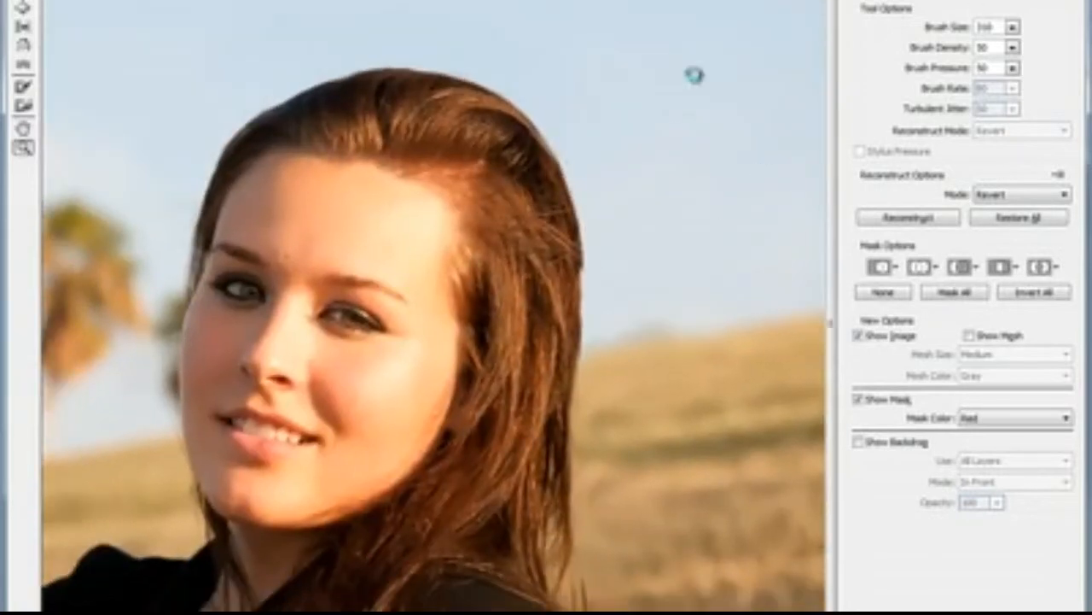
pyautogui.press('Return')
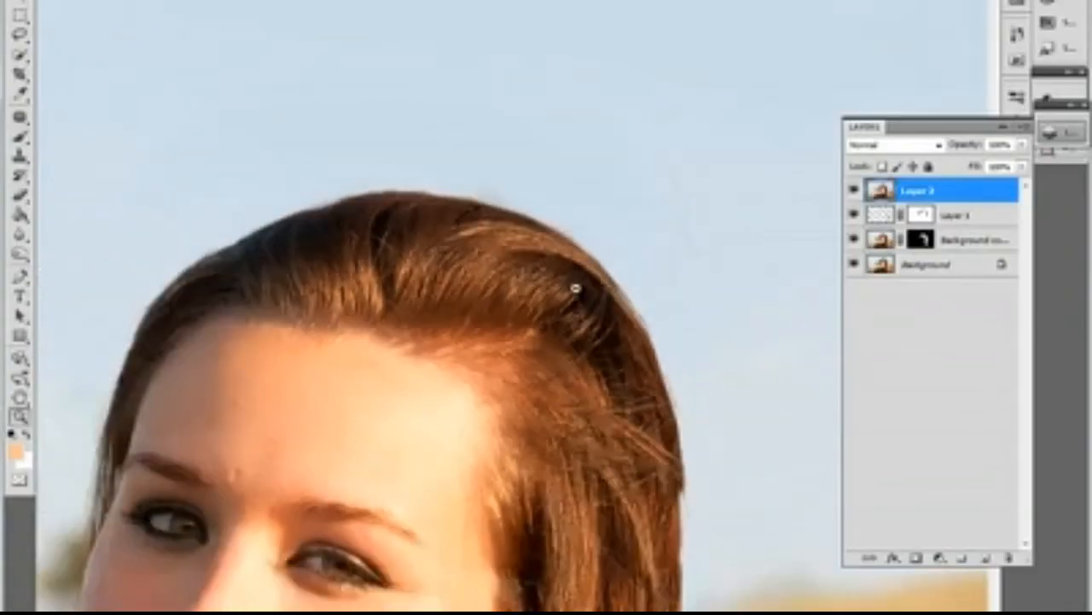
# Step: Compare the finished hair outline with the untouched portrait by toggling the visibility of all layers above the Background
pyautogui.keyDown('alt'); pyautogui.click(576, 288); pyautogui.keyUp('alt')
pyautogui.press('b')
pyautogui.moveTo(578, 373); pyautogui.dragTo(568, 261)
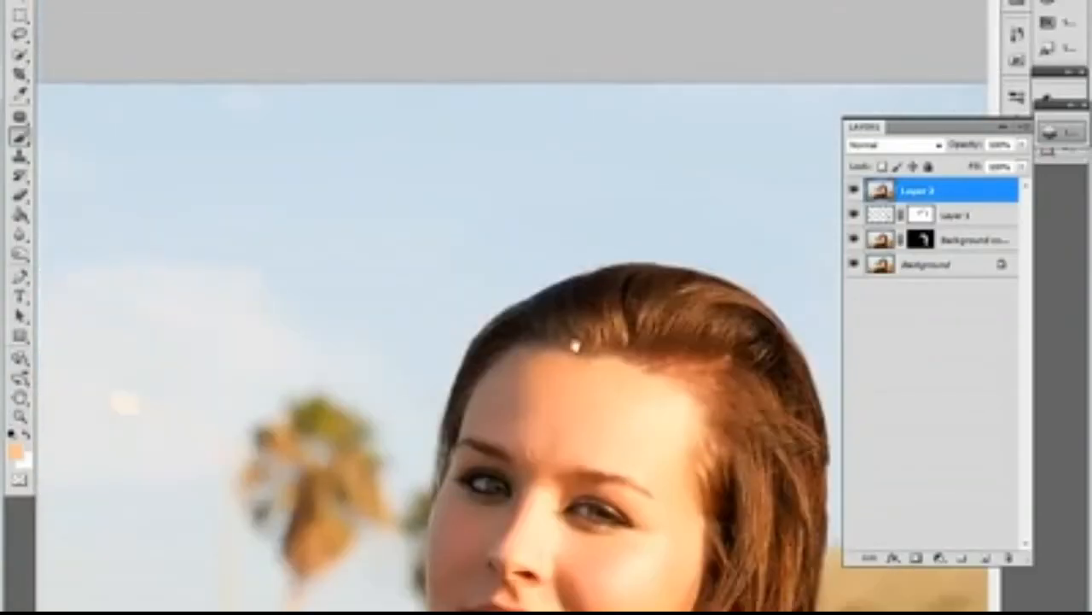
pyautogui.moveTo(670, 414)
pyautogui.mouseDown()
pyautogui.moveTo(463, 312)
pyautogui.moveTo(469, 215)
pyautogui.mouseUp()
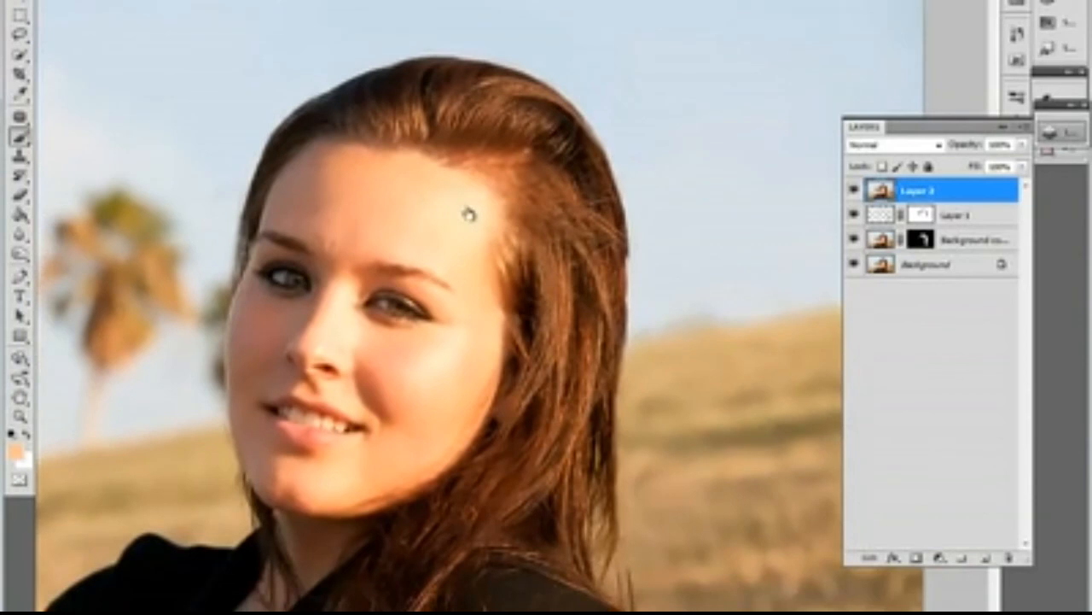
pyautogui.keyDown('alt'); pyautogui.click(853, 266); pyautogui.keyUp('alt')
pyautogui.keyDown('alt'); pyautogui.click(853, 266); pyautogui.keyUp('alt')
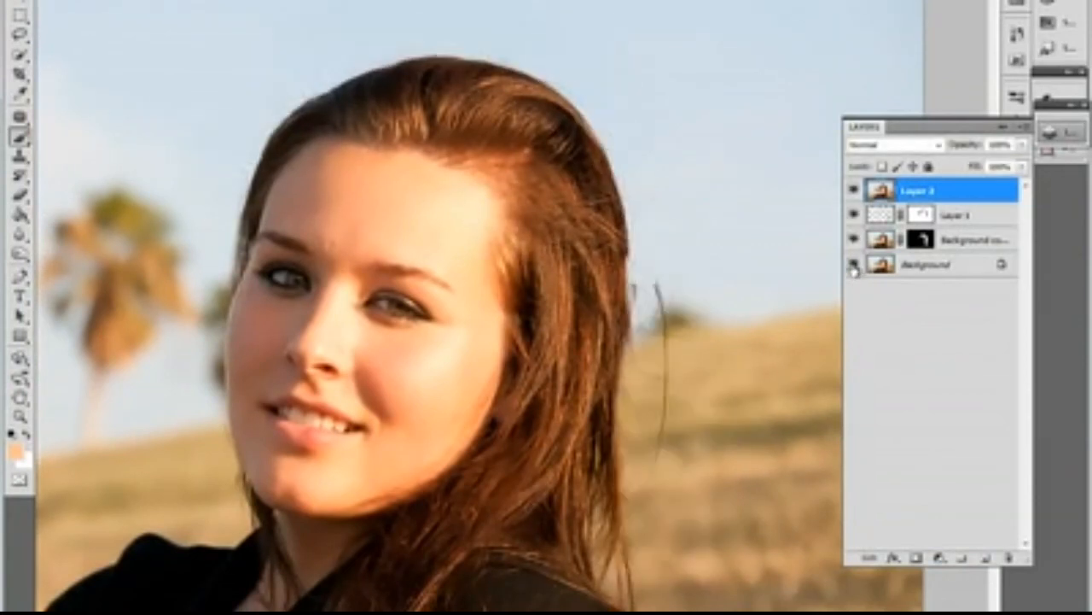